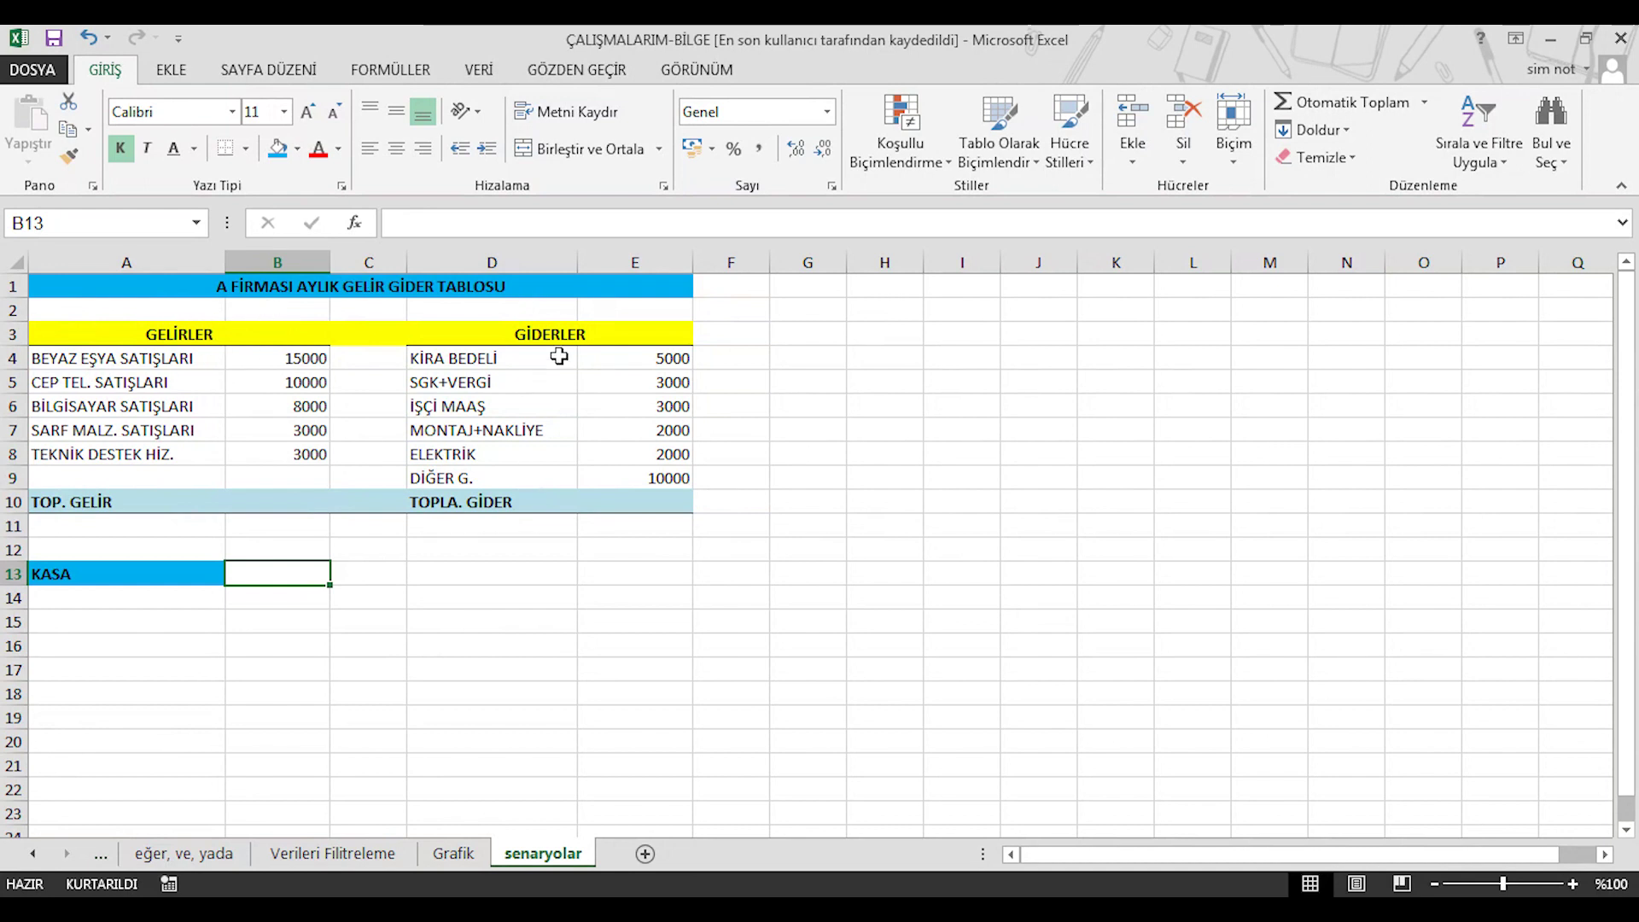
# Select income amounts B4:B8, expenses E4:E9, and cells E10, B10 and B13 together
pyautogui.moveTo(286, 357); pyautogui.dragTo(298, 451)
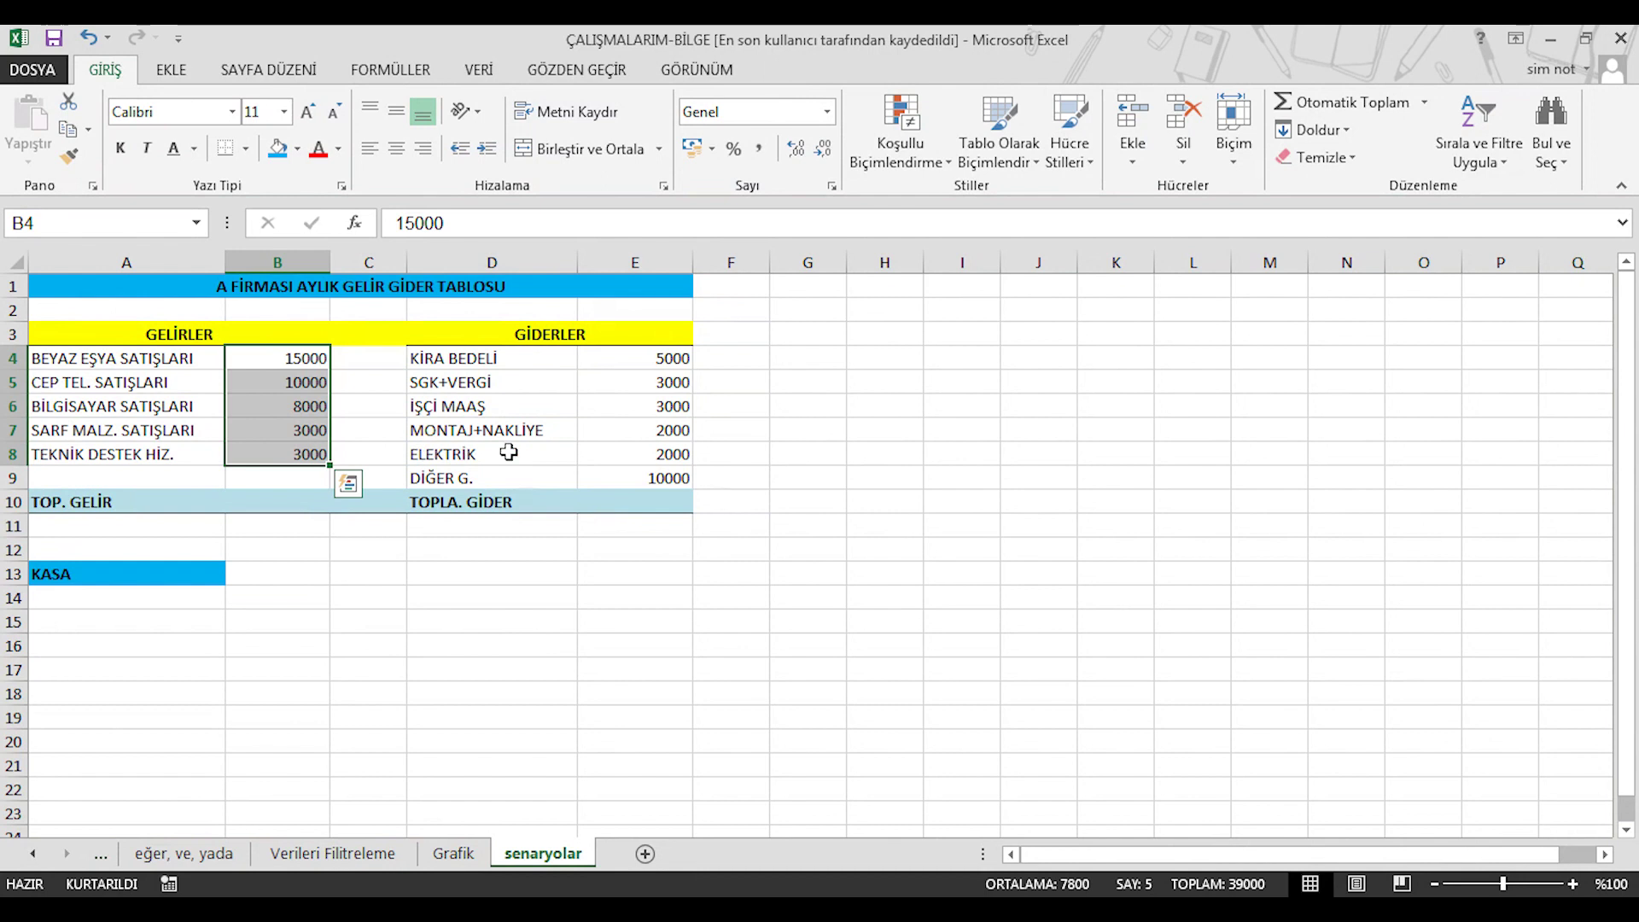
pyautogui.keyDown('ctrl'); pyautogui.moveTo(662, 358); pyautogui.dragTo(667, 476); pyautogui.keyUp('ctrl')
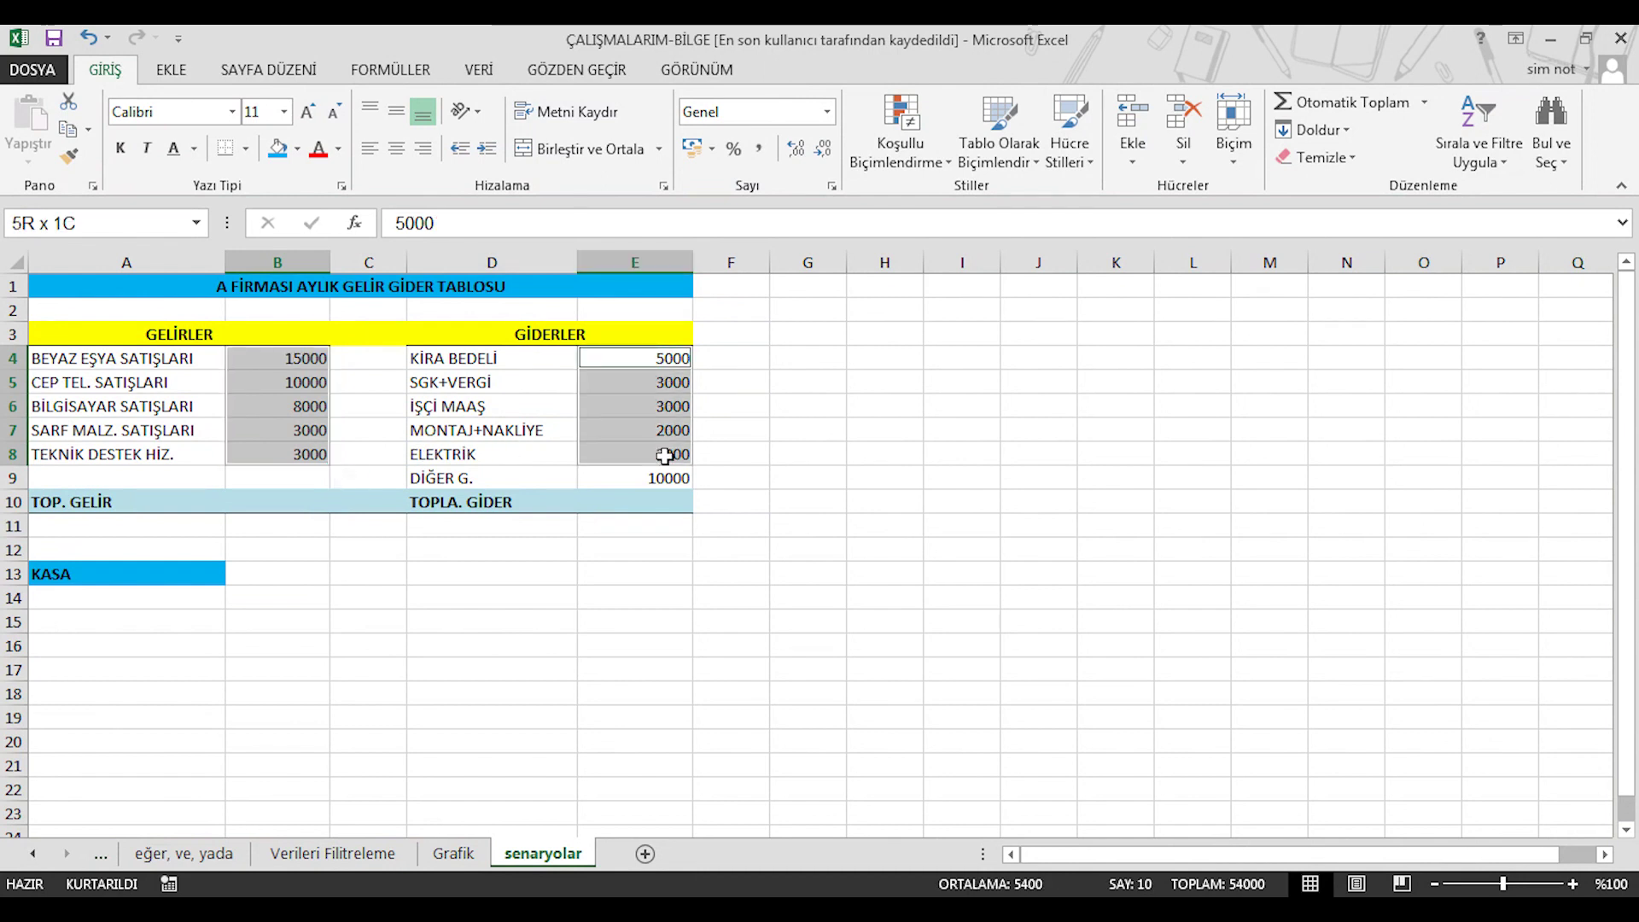
pyautogui.keyDown('ctrl'); pyautogui.click(656, 501); pyautogui.keyUp('ctrl')
pyautogui.keyDown('ctrl'); pyautogui.click(280, 505); pyautogui.keyUp('ctrl')
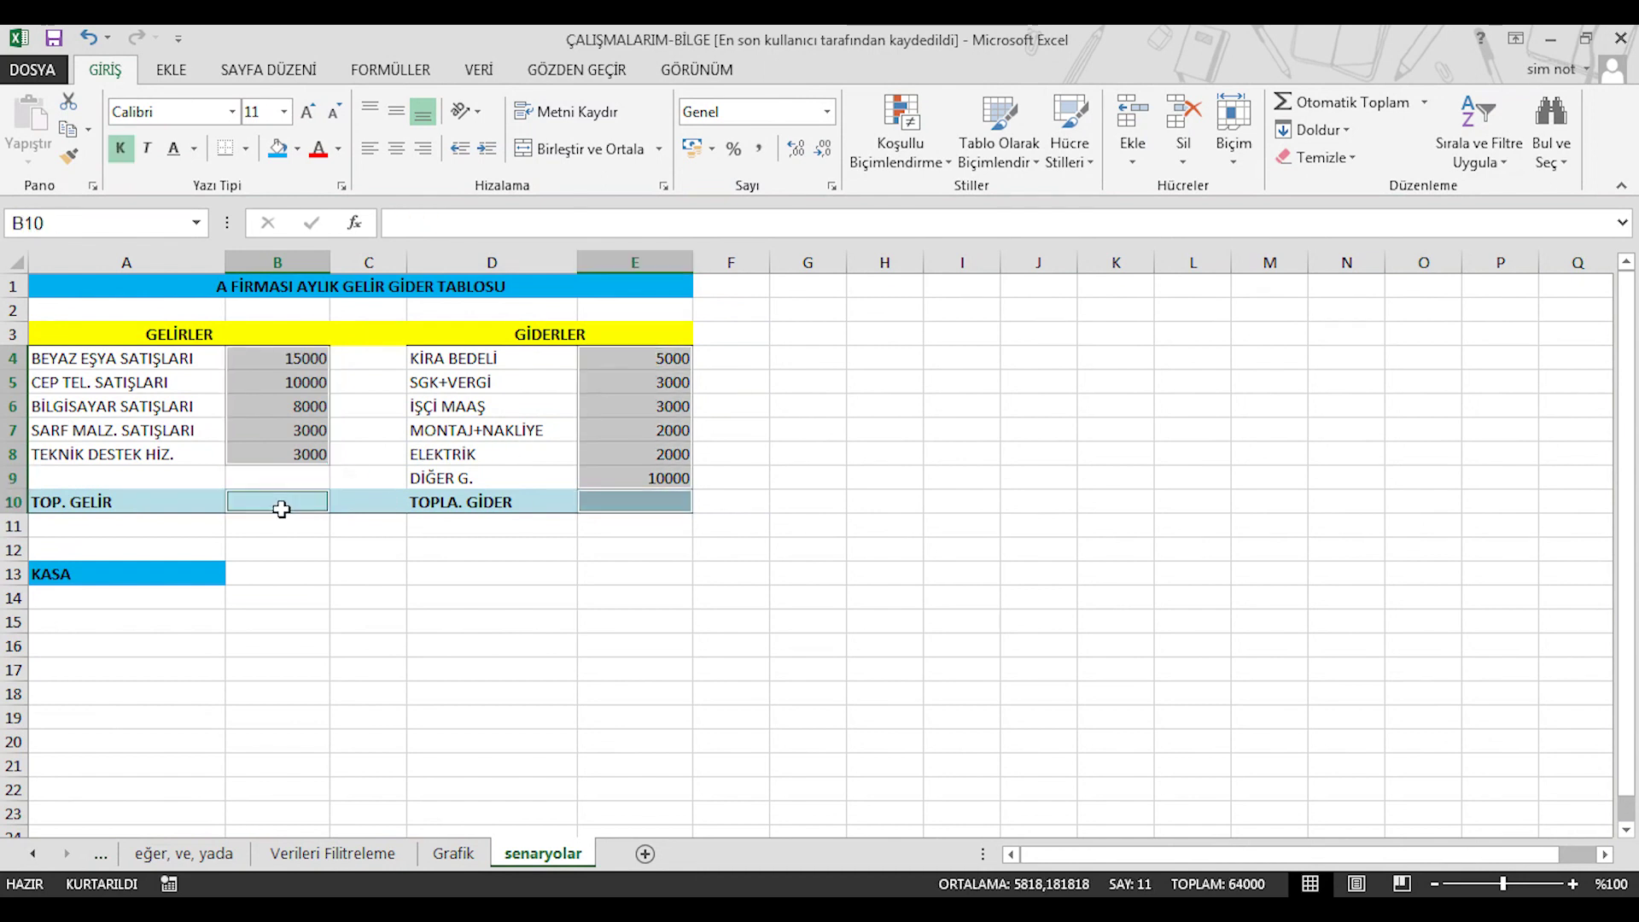
pyautogui.keyDown('ctrl'); pyautogui.click(274, 573); pyautogui.keyUp('ctrl')
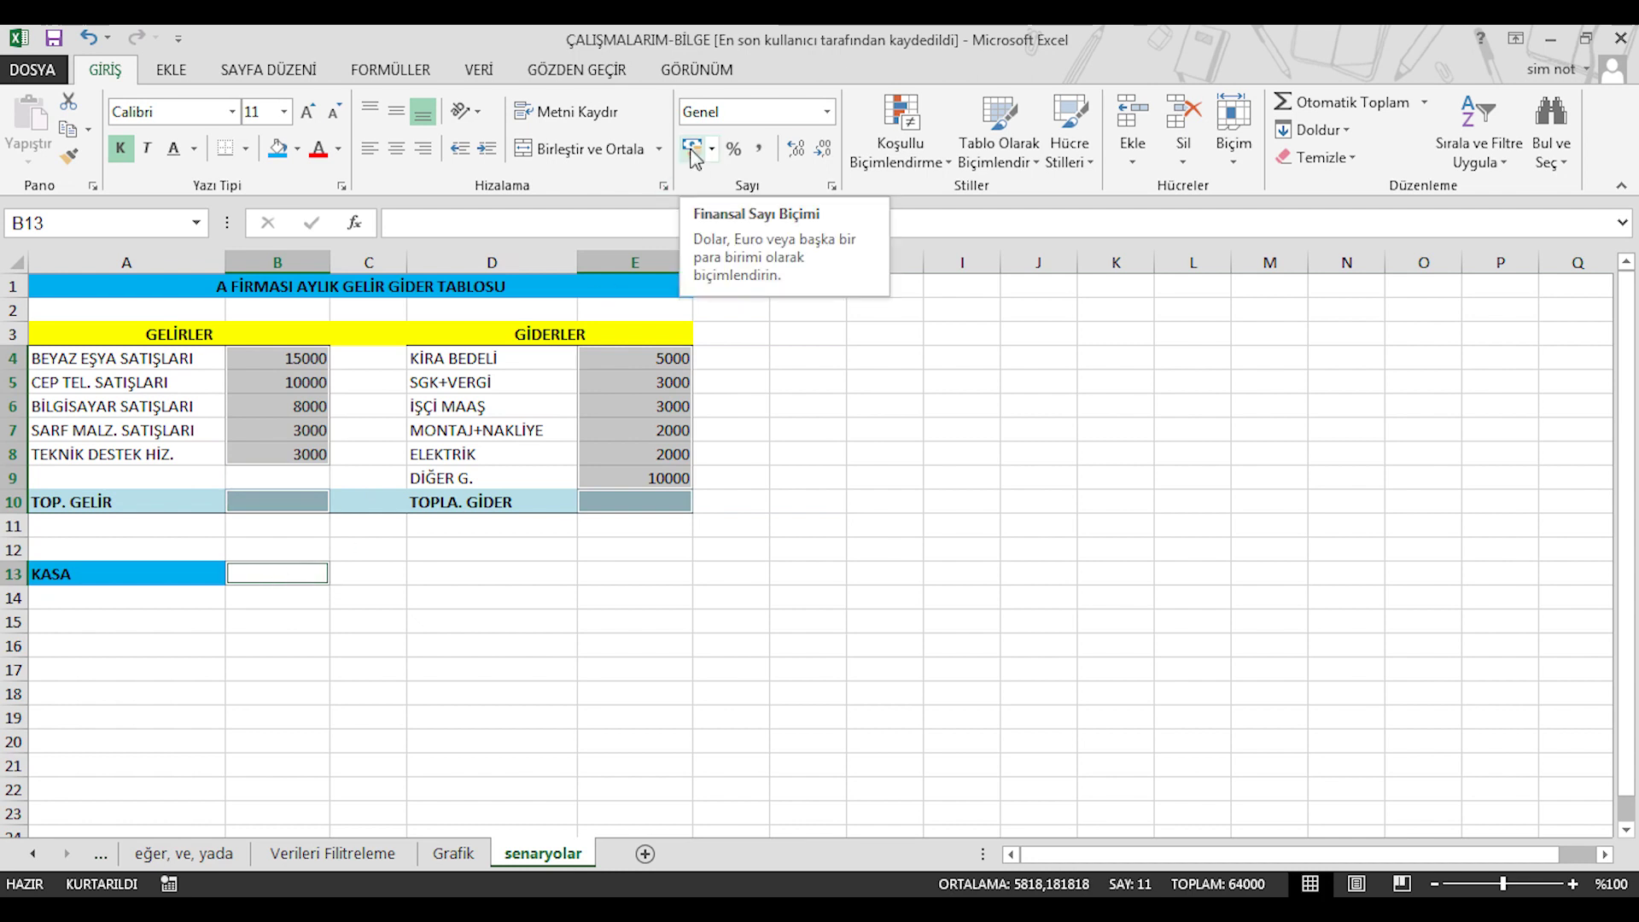
# Apply TL accounting format with zero decimals to the selected amounts, e.g. 15.000 TL
pyautogui.click(692, 149)
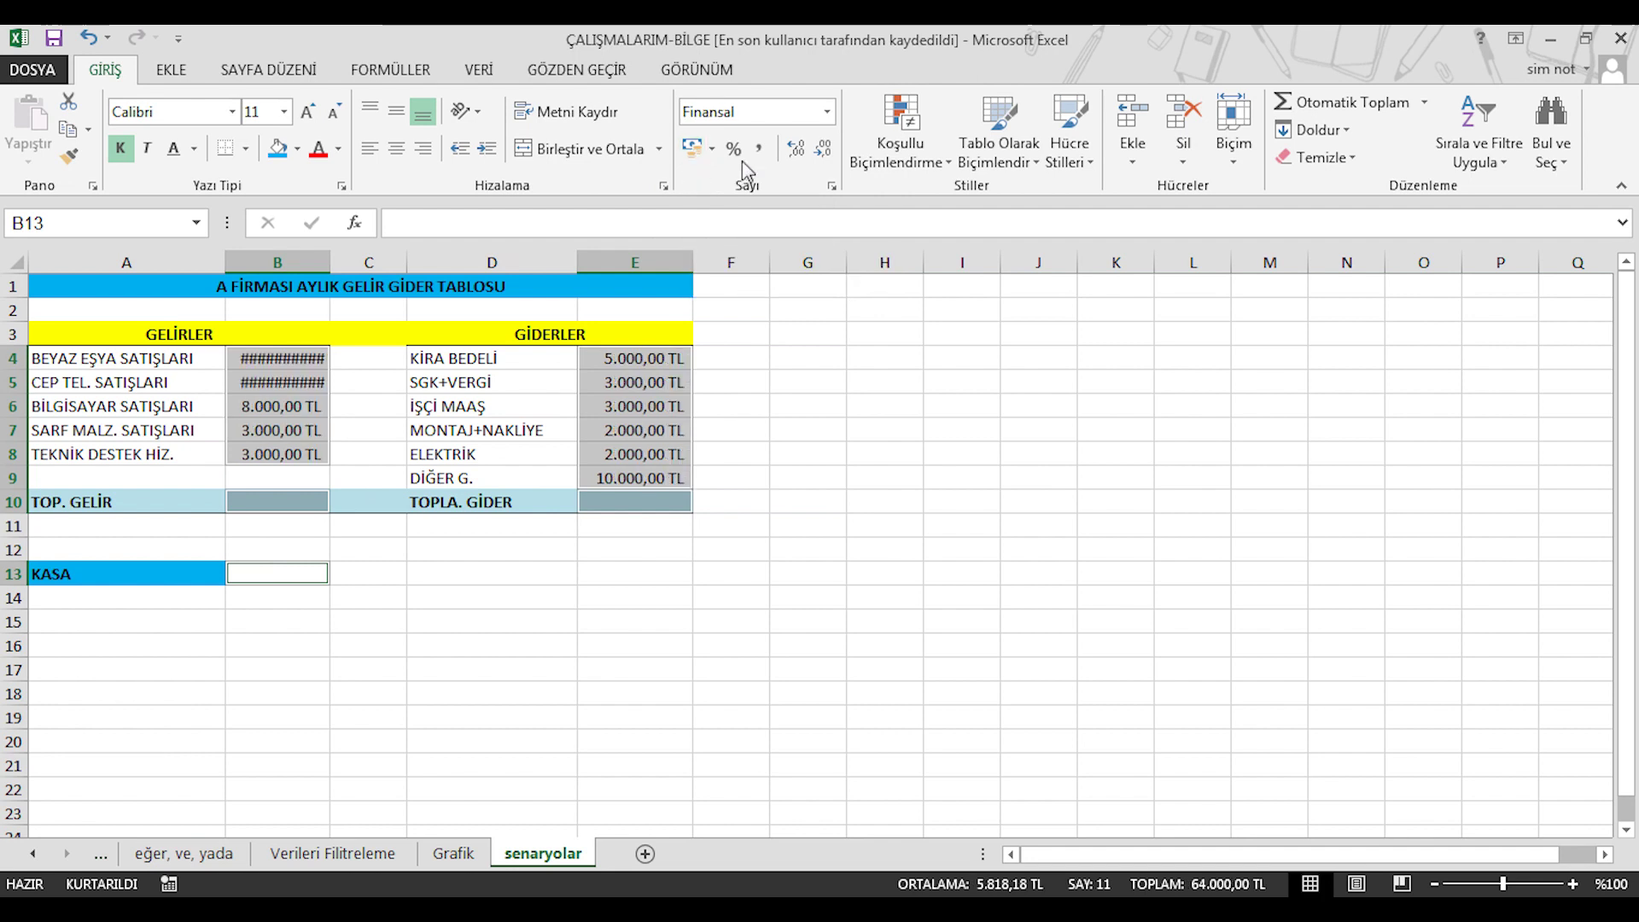
pyautogui.click(823, 149)
pyautogui.click(824, 151)
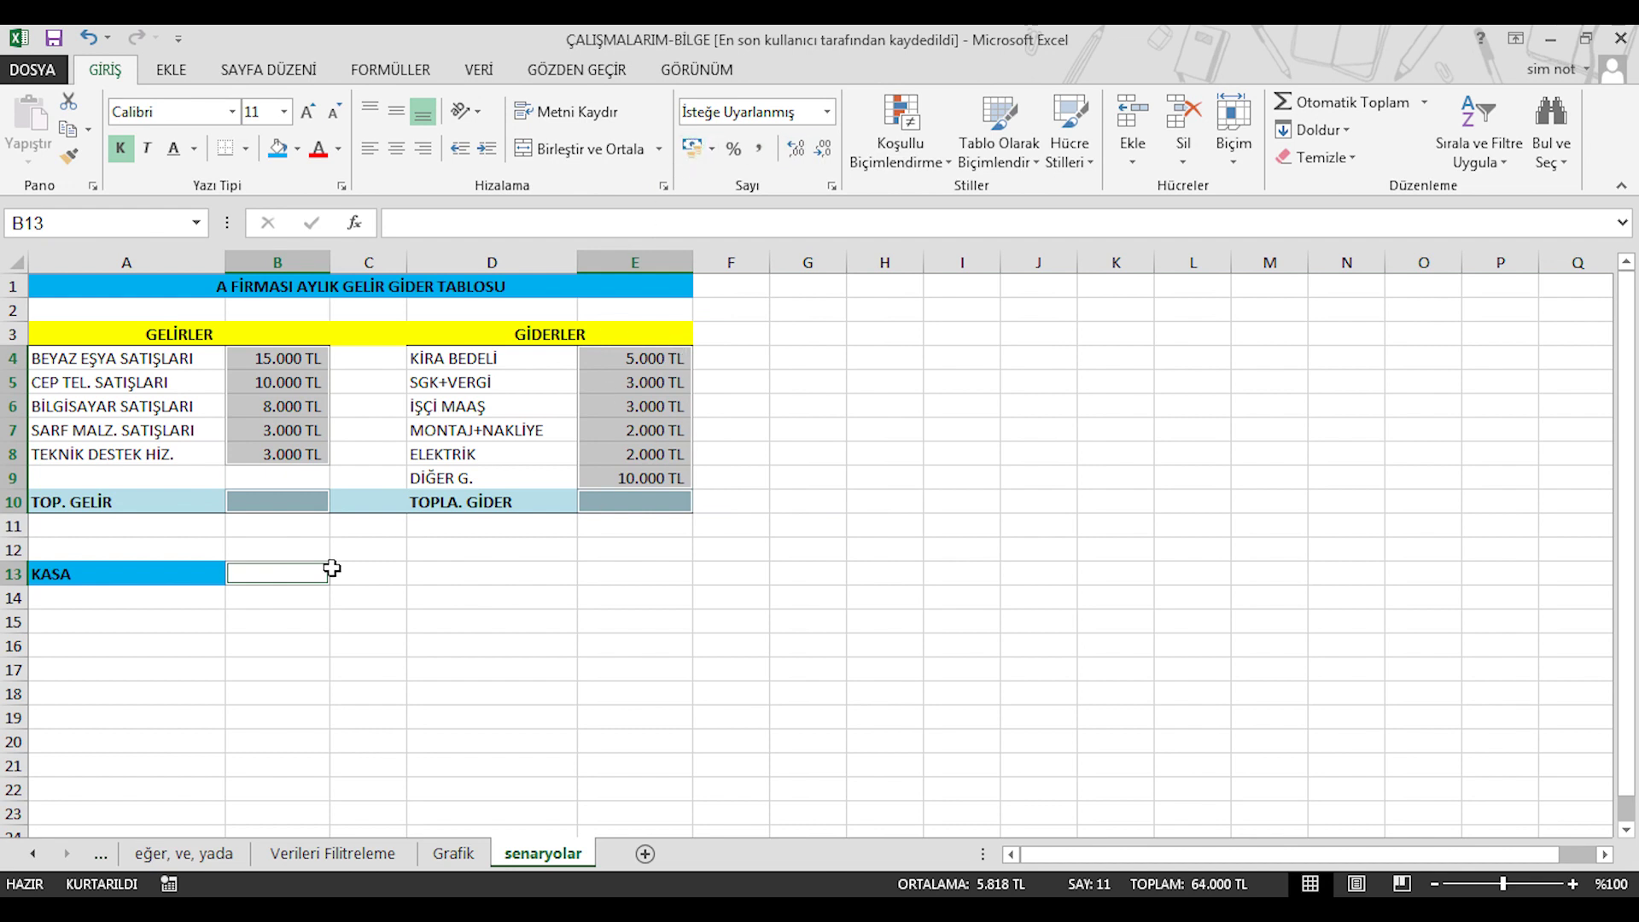
pyautogui.click(279, 502)
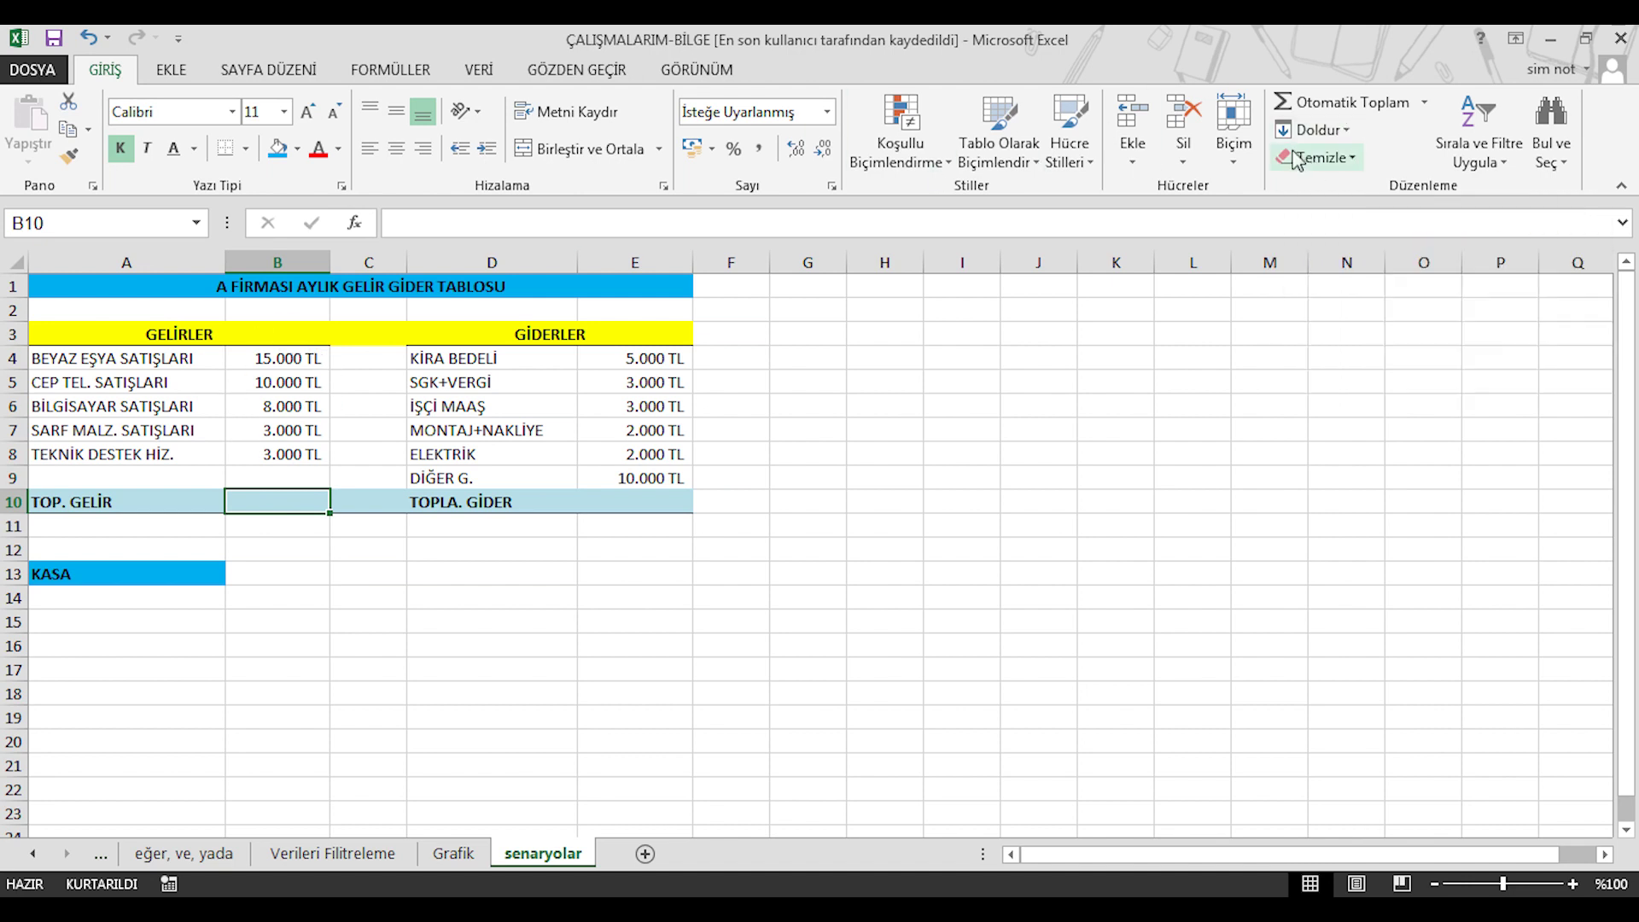
# AutoSum income in B10 (39.000 TL) and expenses in E10 (25.000 TL), then select B13
pyautogui.click(1353, 102)
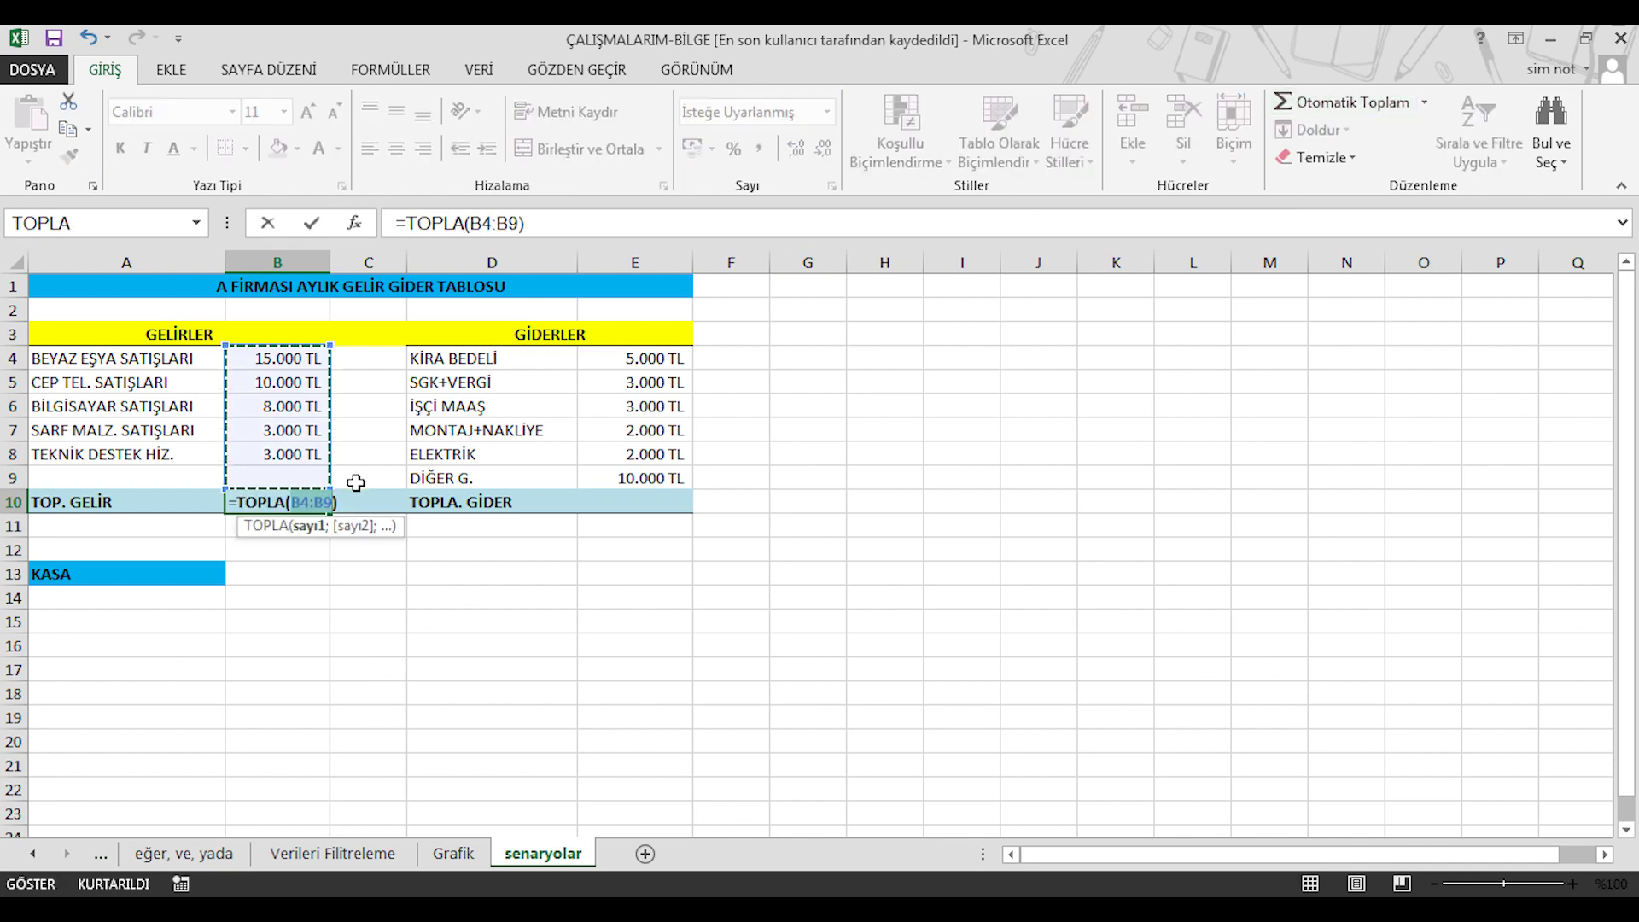
pyautogui.press('Return')
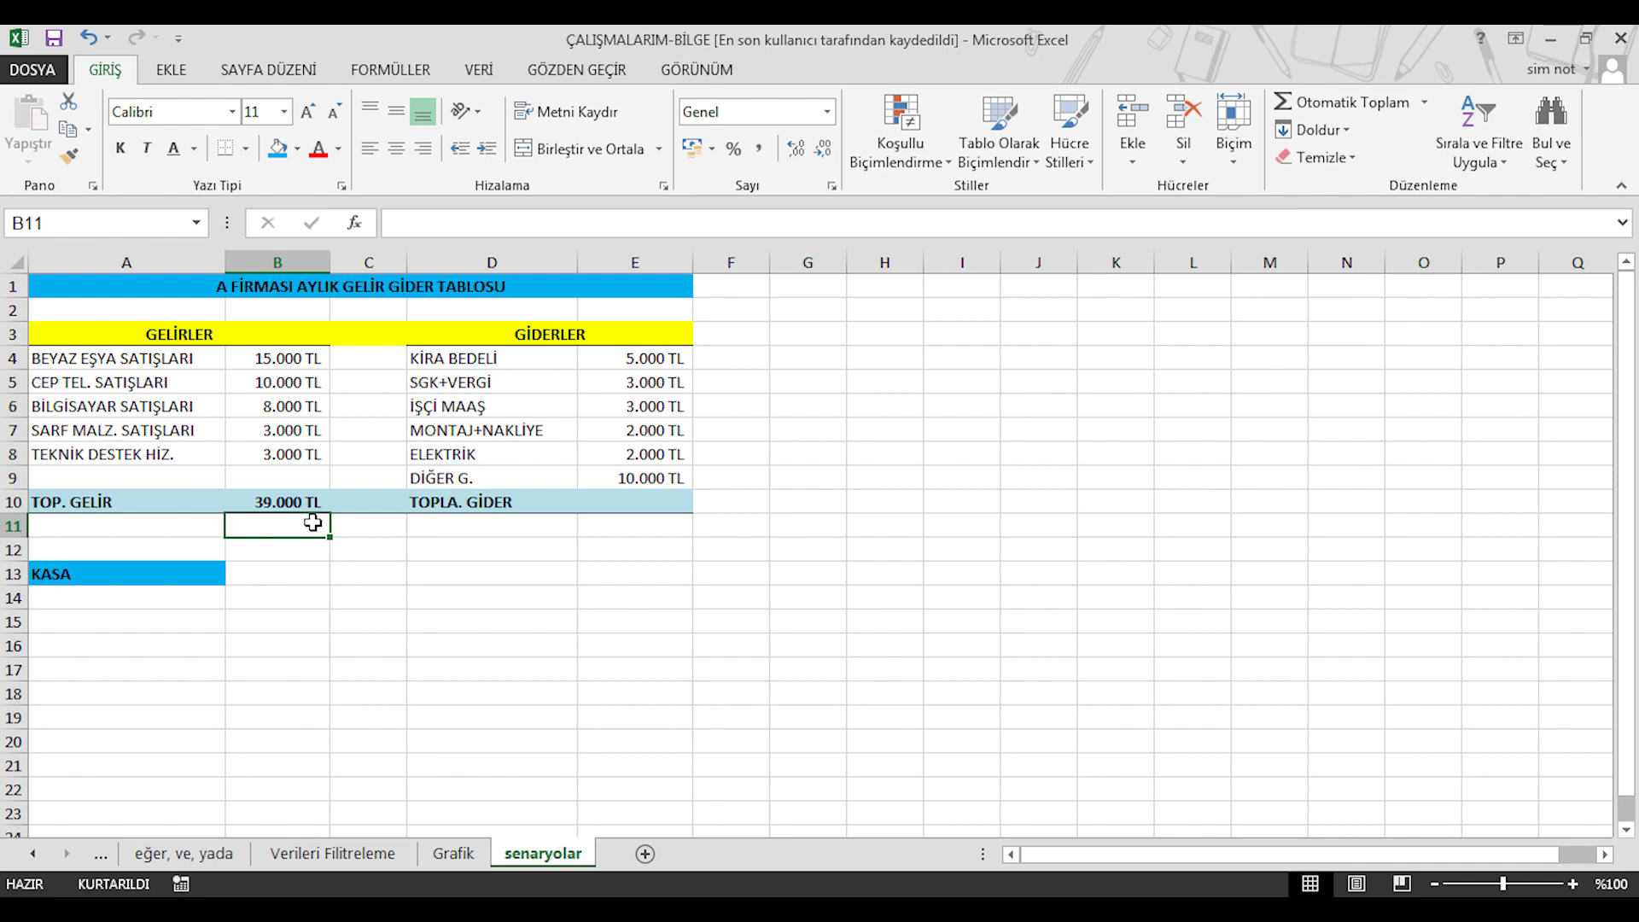
pyautogui.click(655, 504)
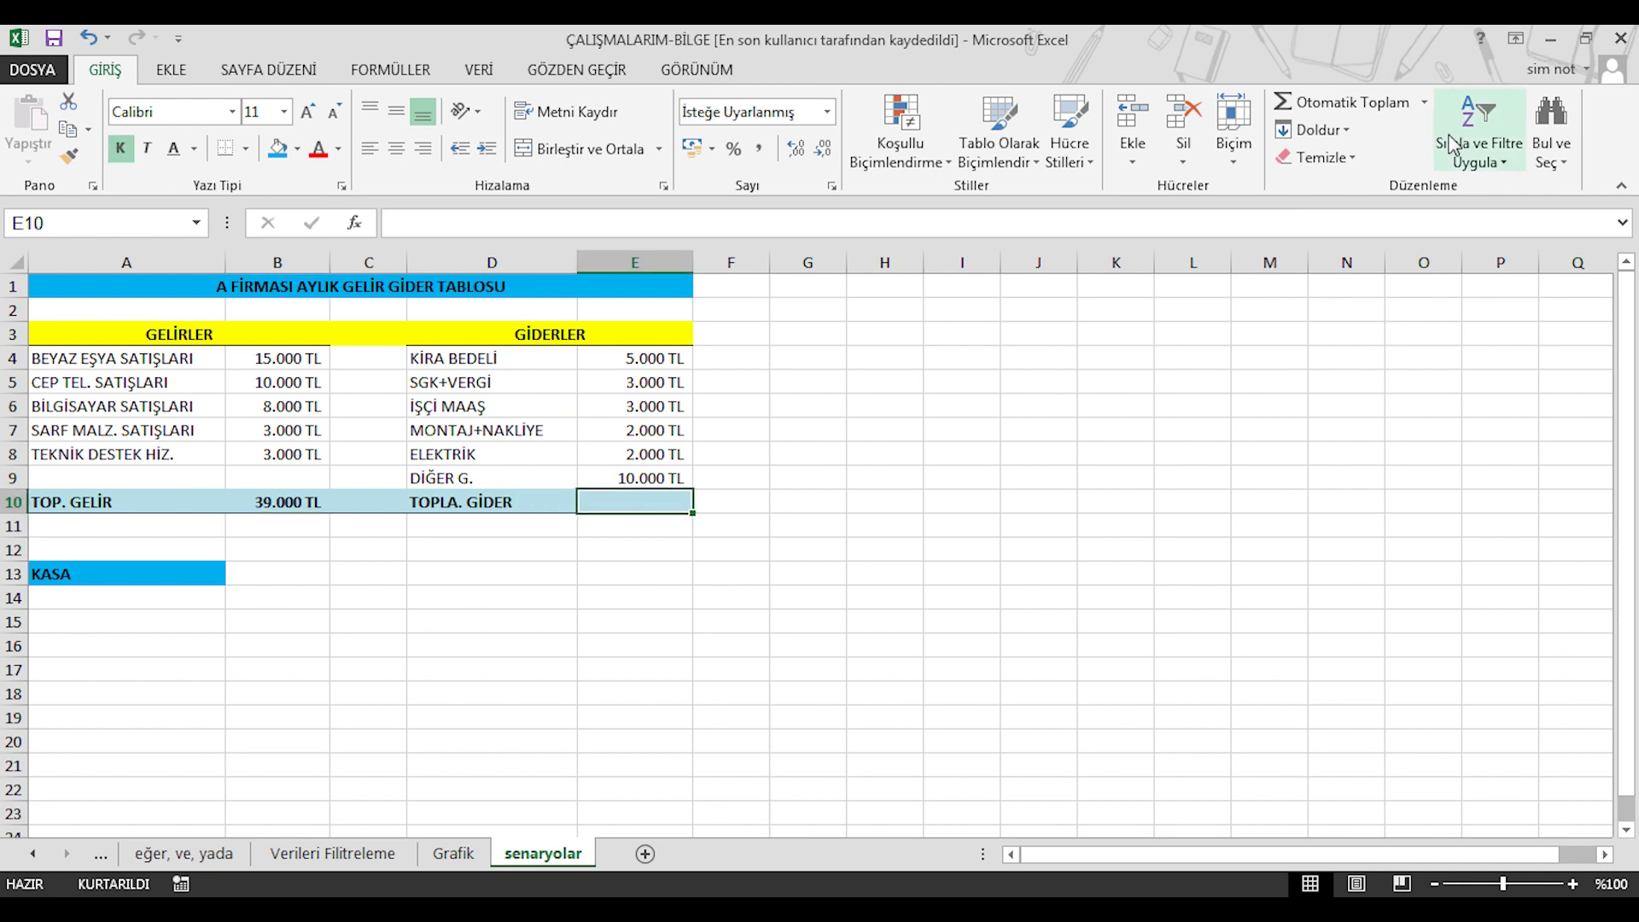
pyautogui.click(1346, 107)
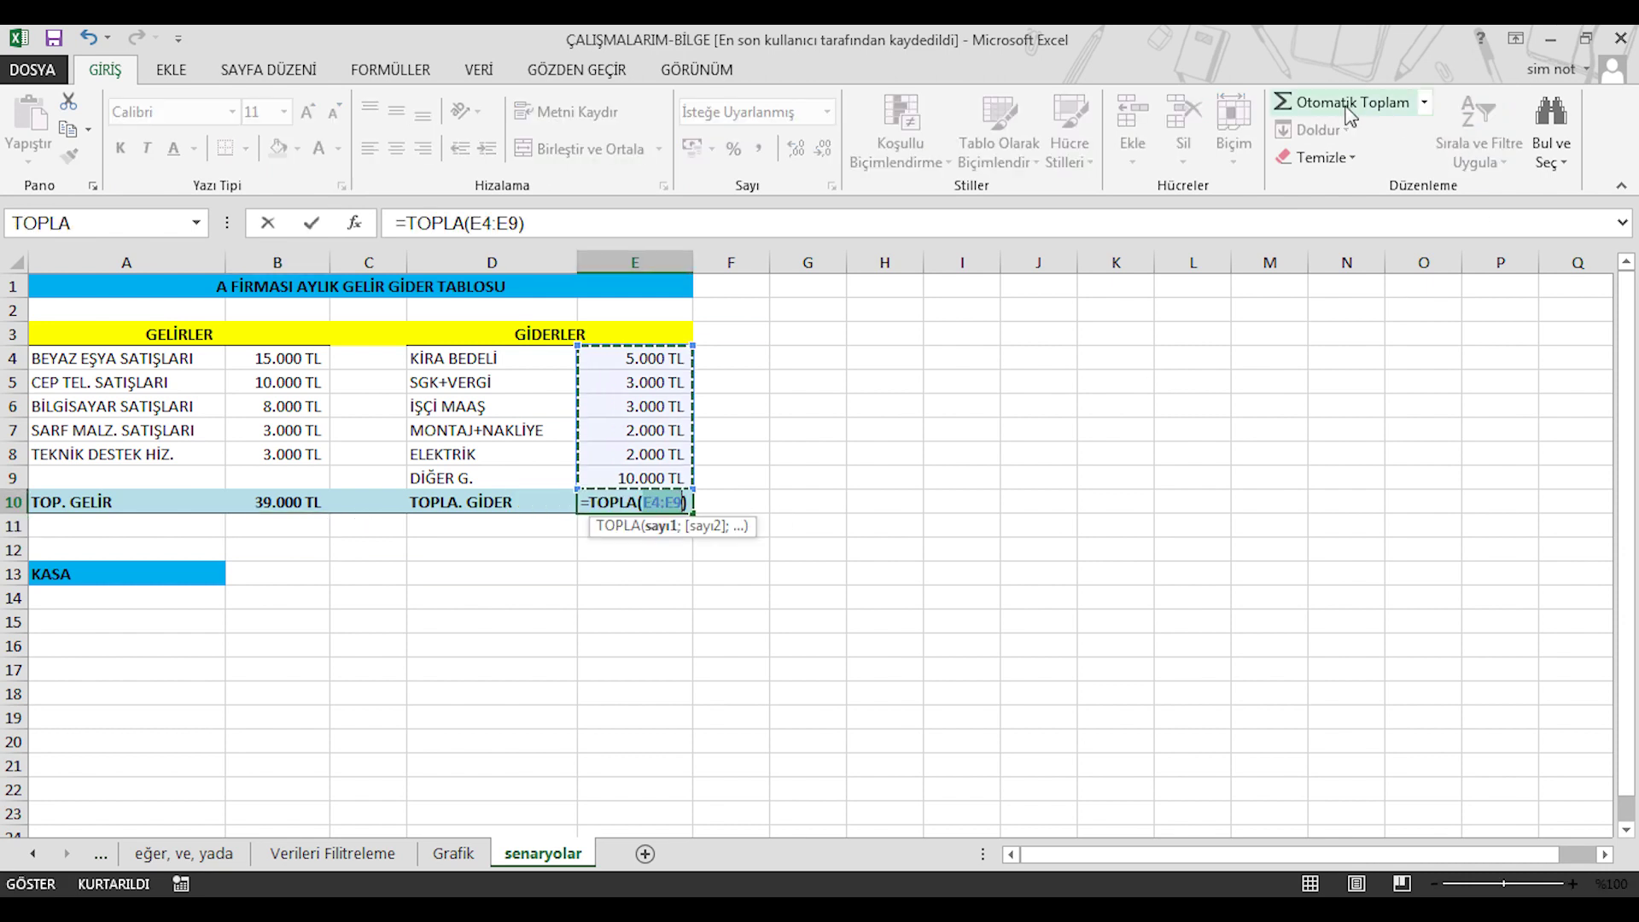
pyautogui.press('Return')
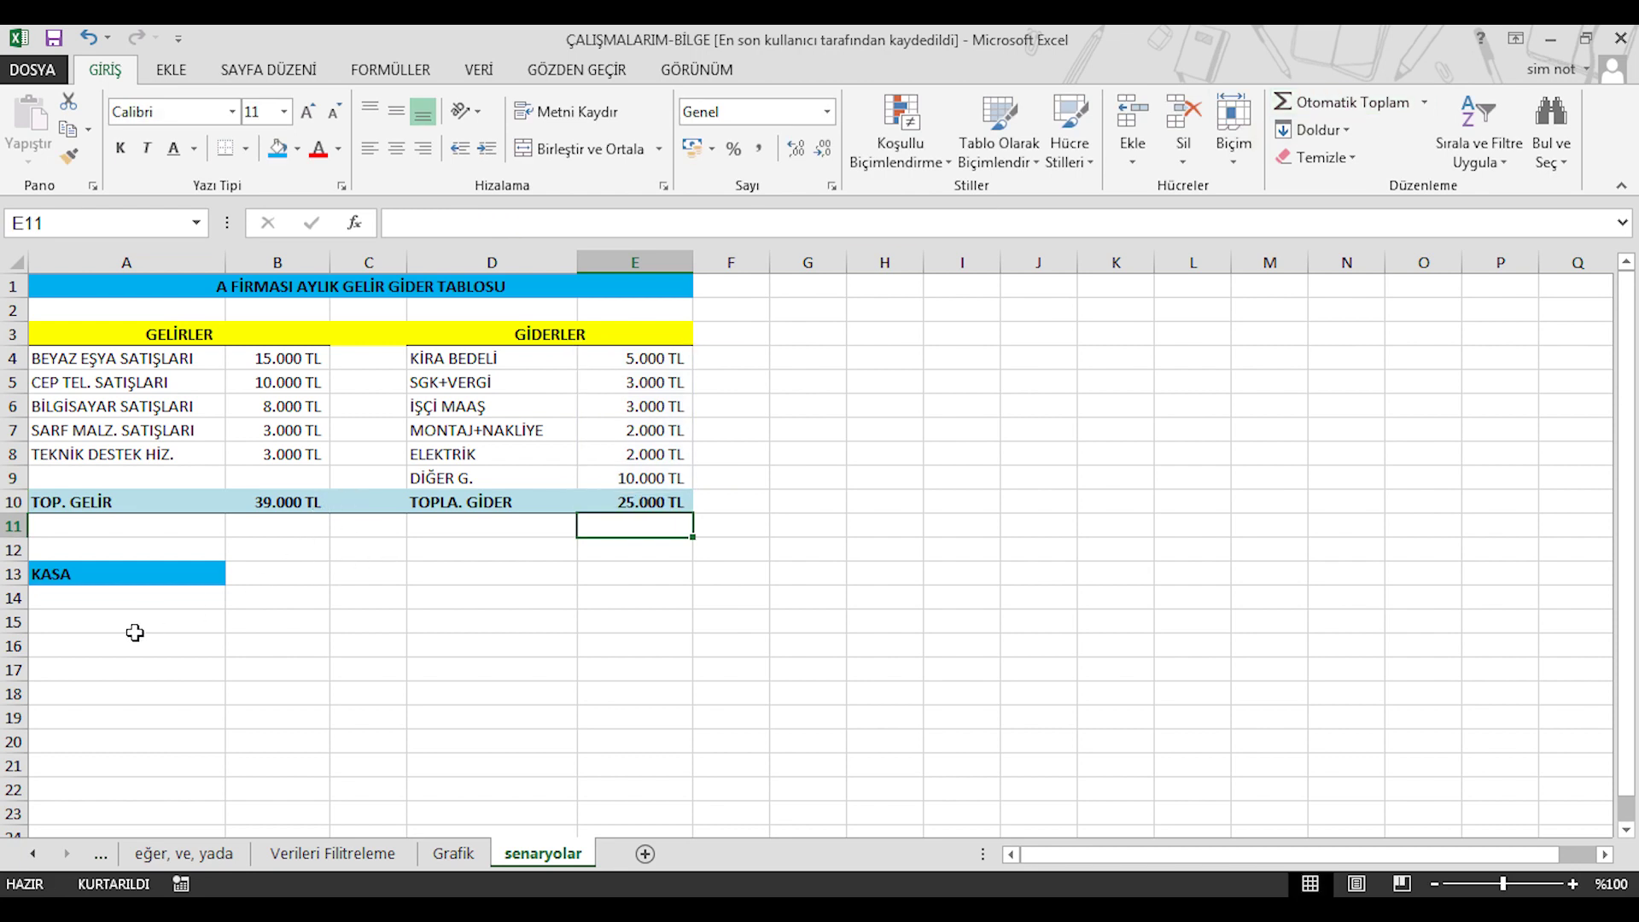
pyautogui.click(121, 578)
pyautogui.click(253, 577)
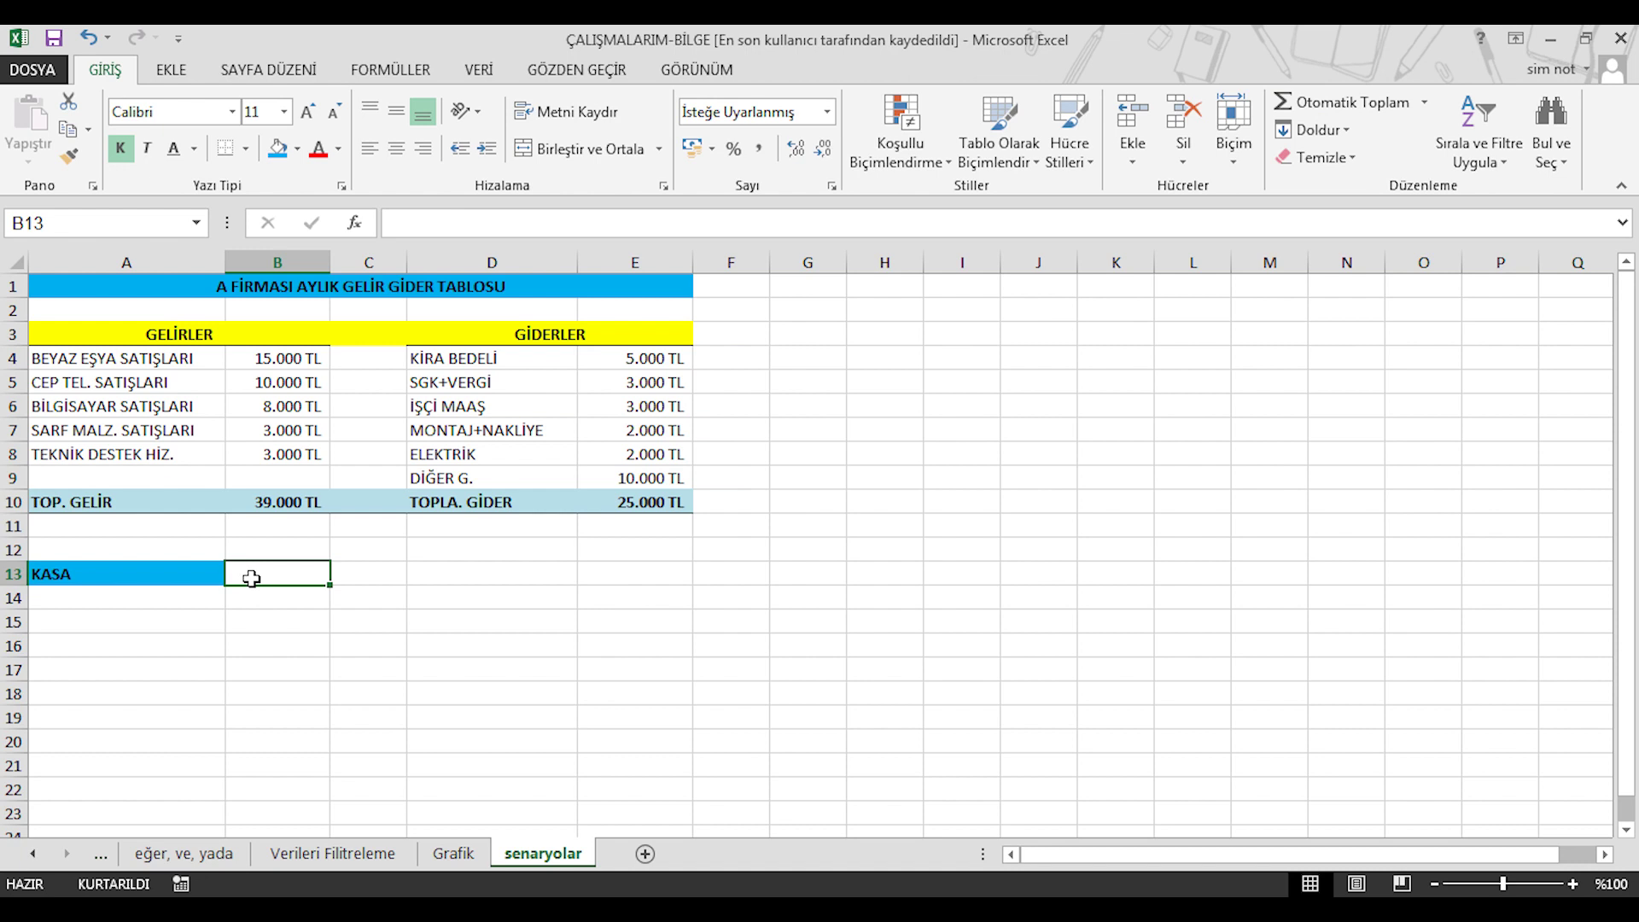
# Enter =B10-E10 in the KASA cell B13, giving 14.000 TL
pyautogui.write('=')
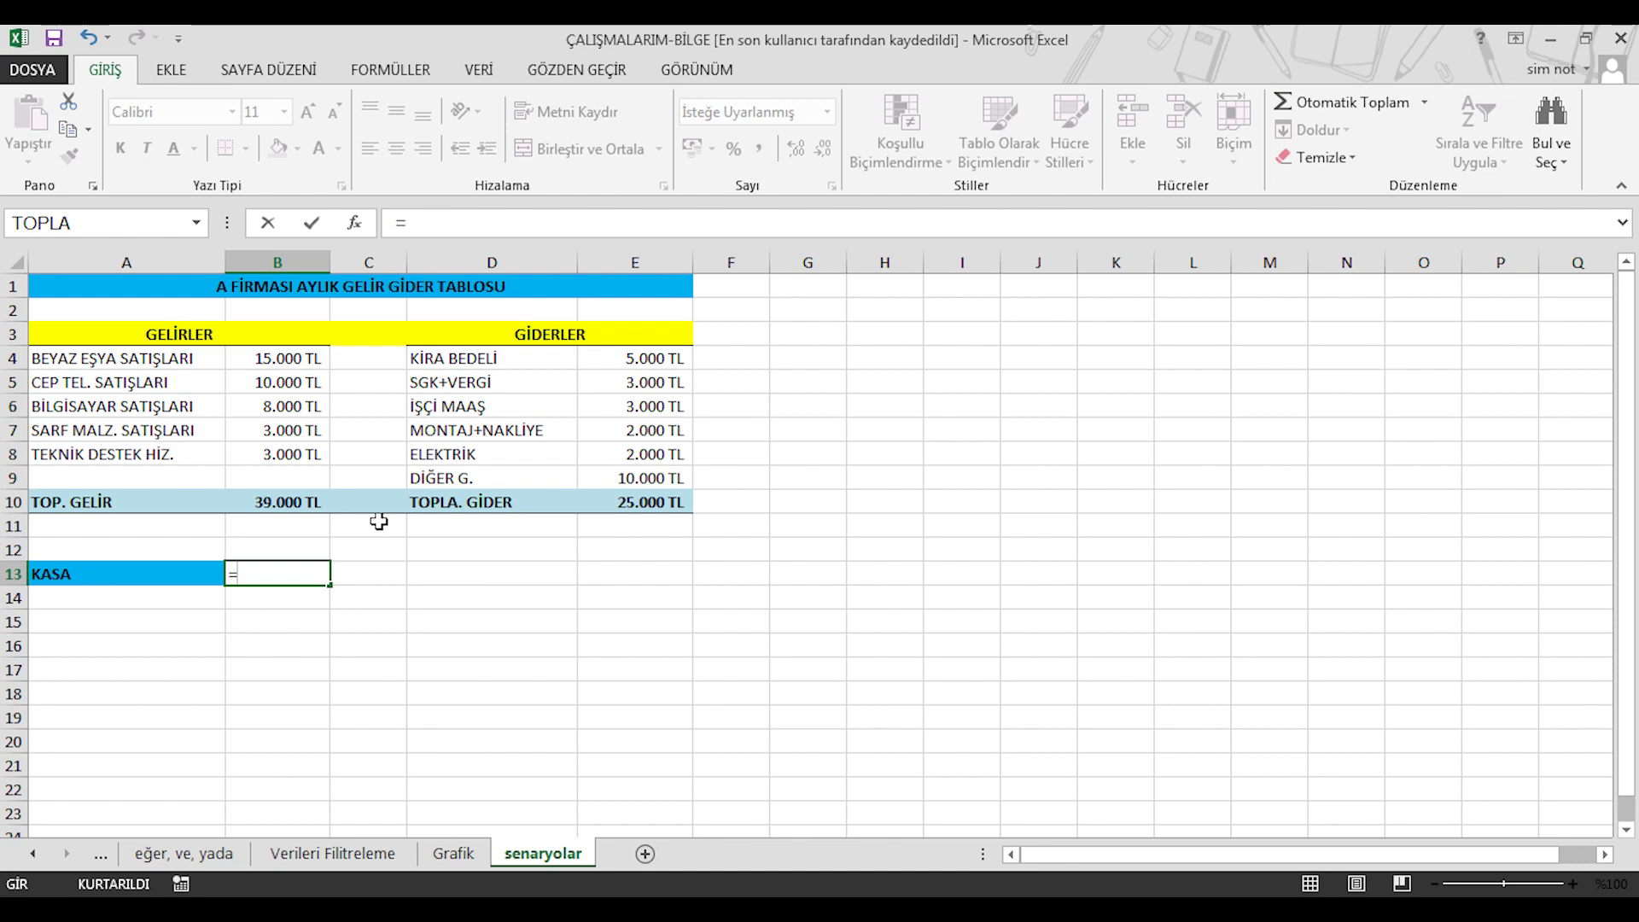
pyautogui.click(309, 500)
pyautogui.write('-')
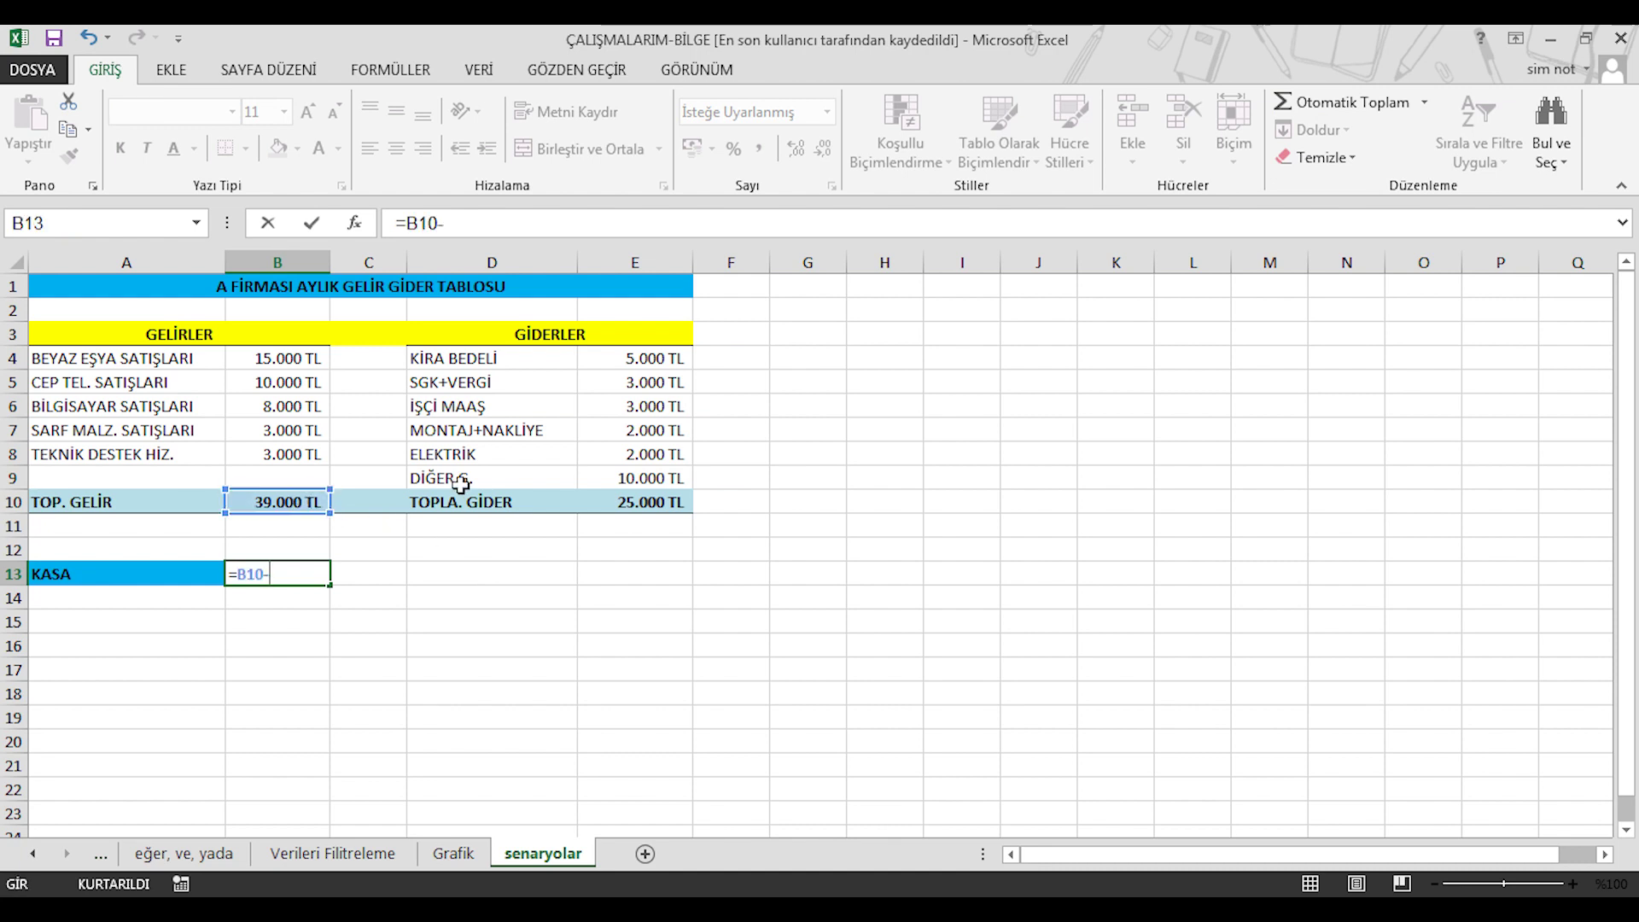
pyautogui.click(639, 509)
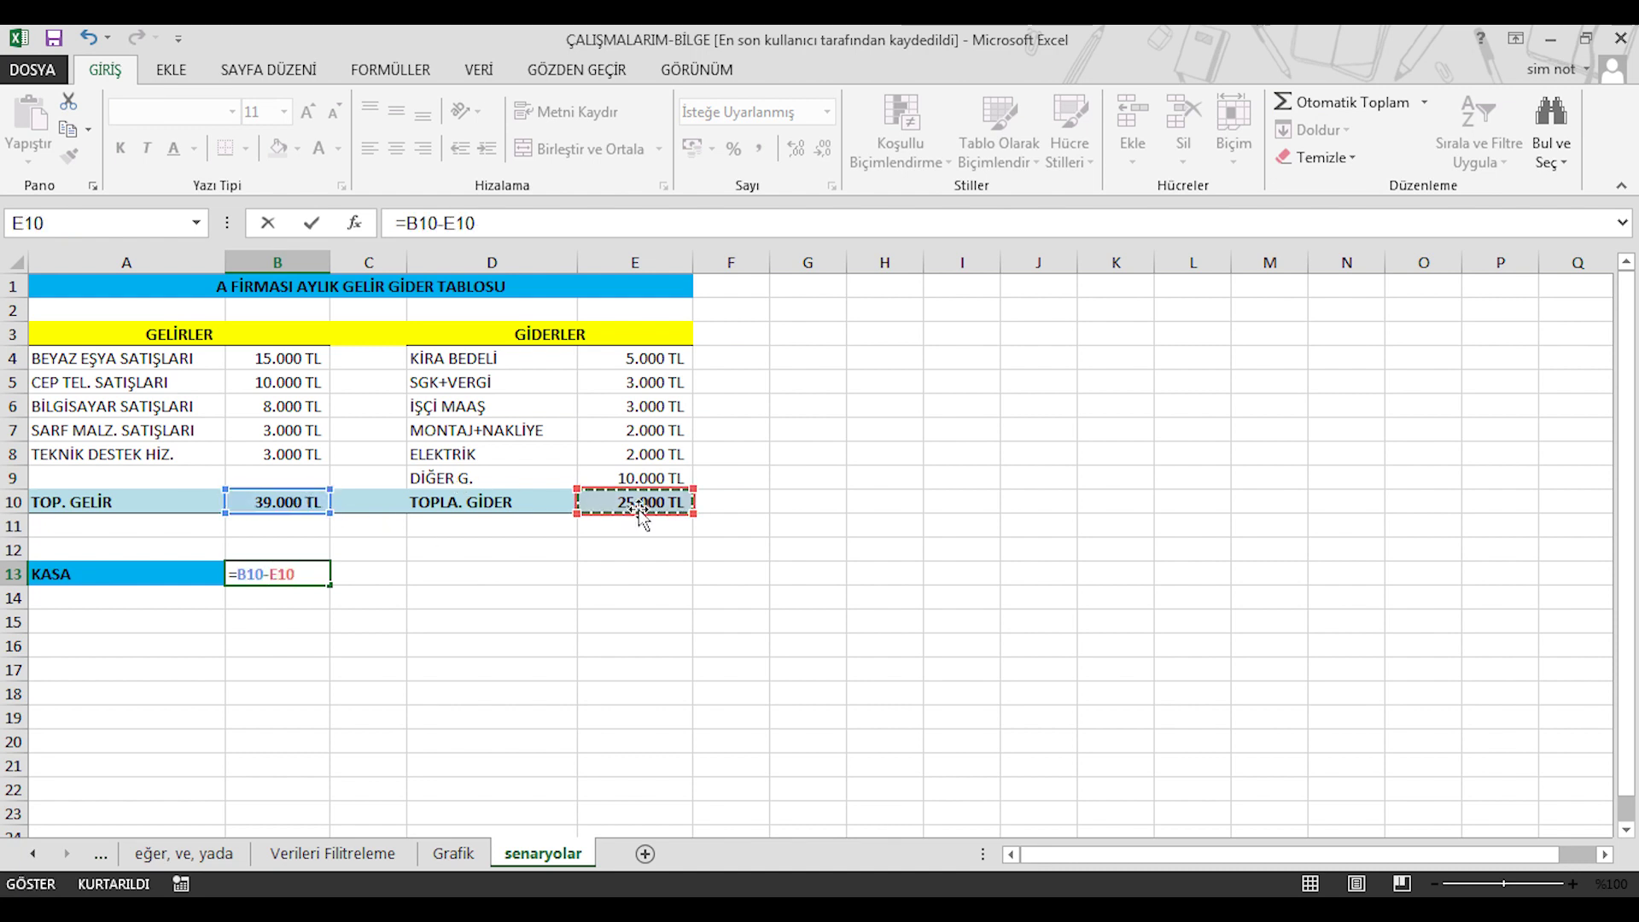
pyautogui.press('Return')
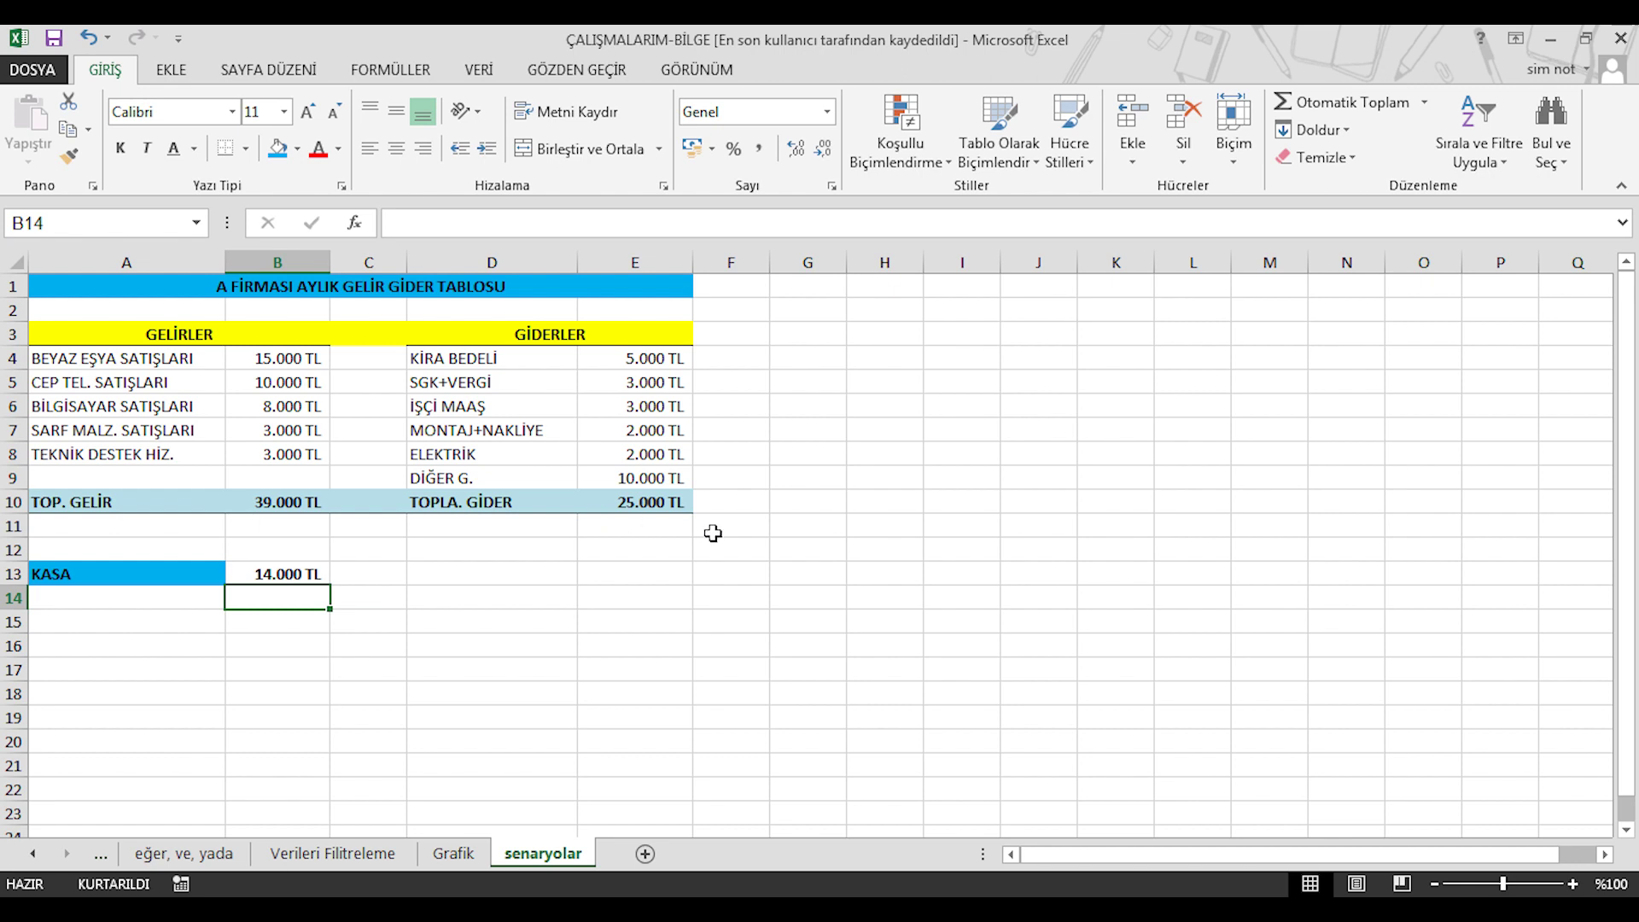
# From empty cell G2, open the VERİ tab's Durum Çözümlemesi (What-If Analysis) dropdown
pyautogui.click(812, 309)
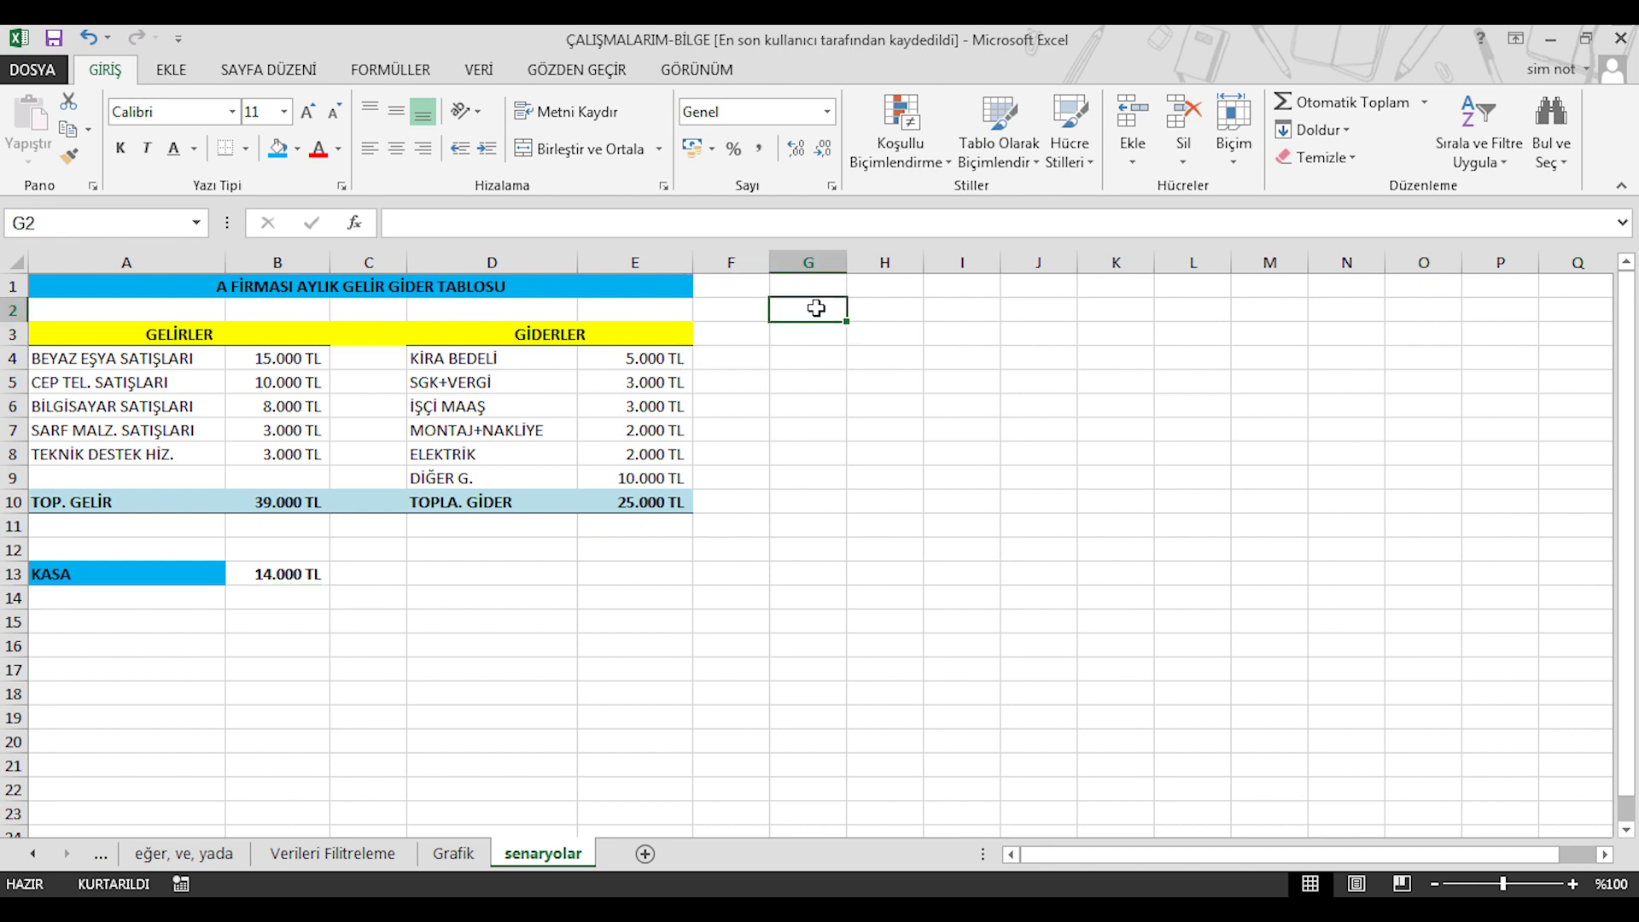
pyautogui.click(495, 72)
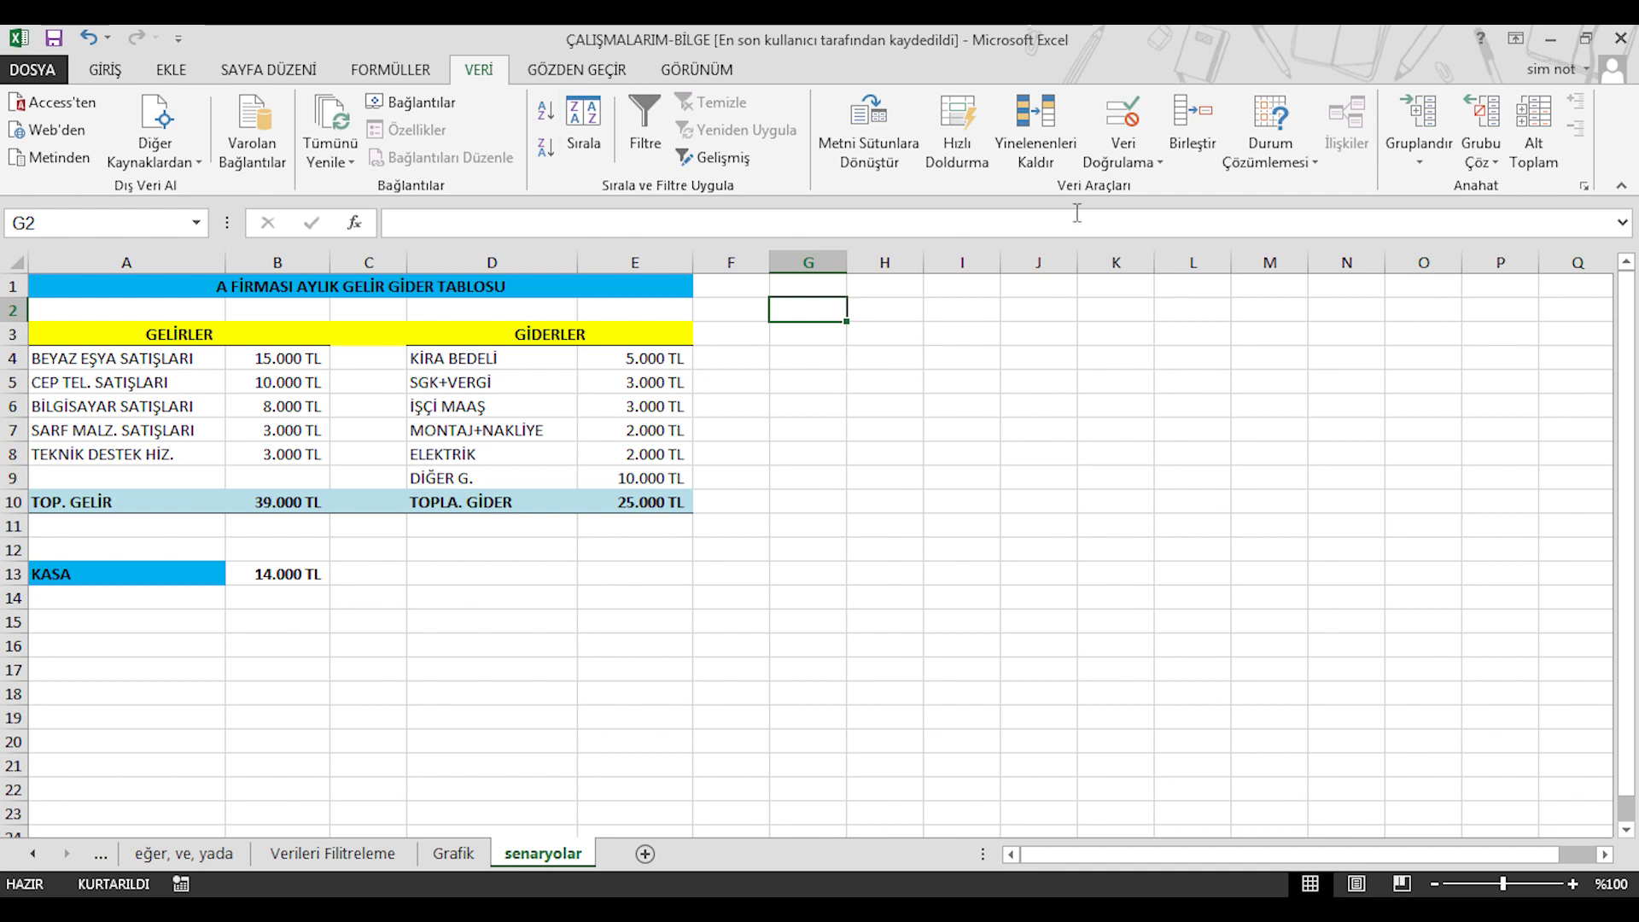
pyautogui.click(1282, 146)
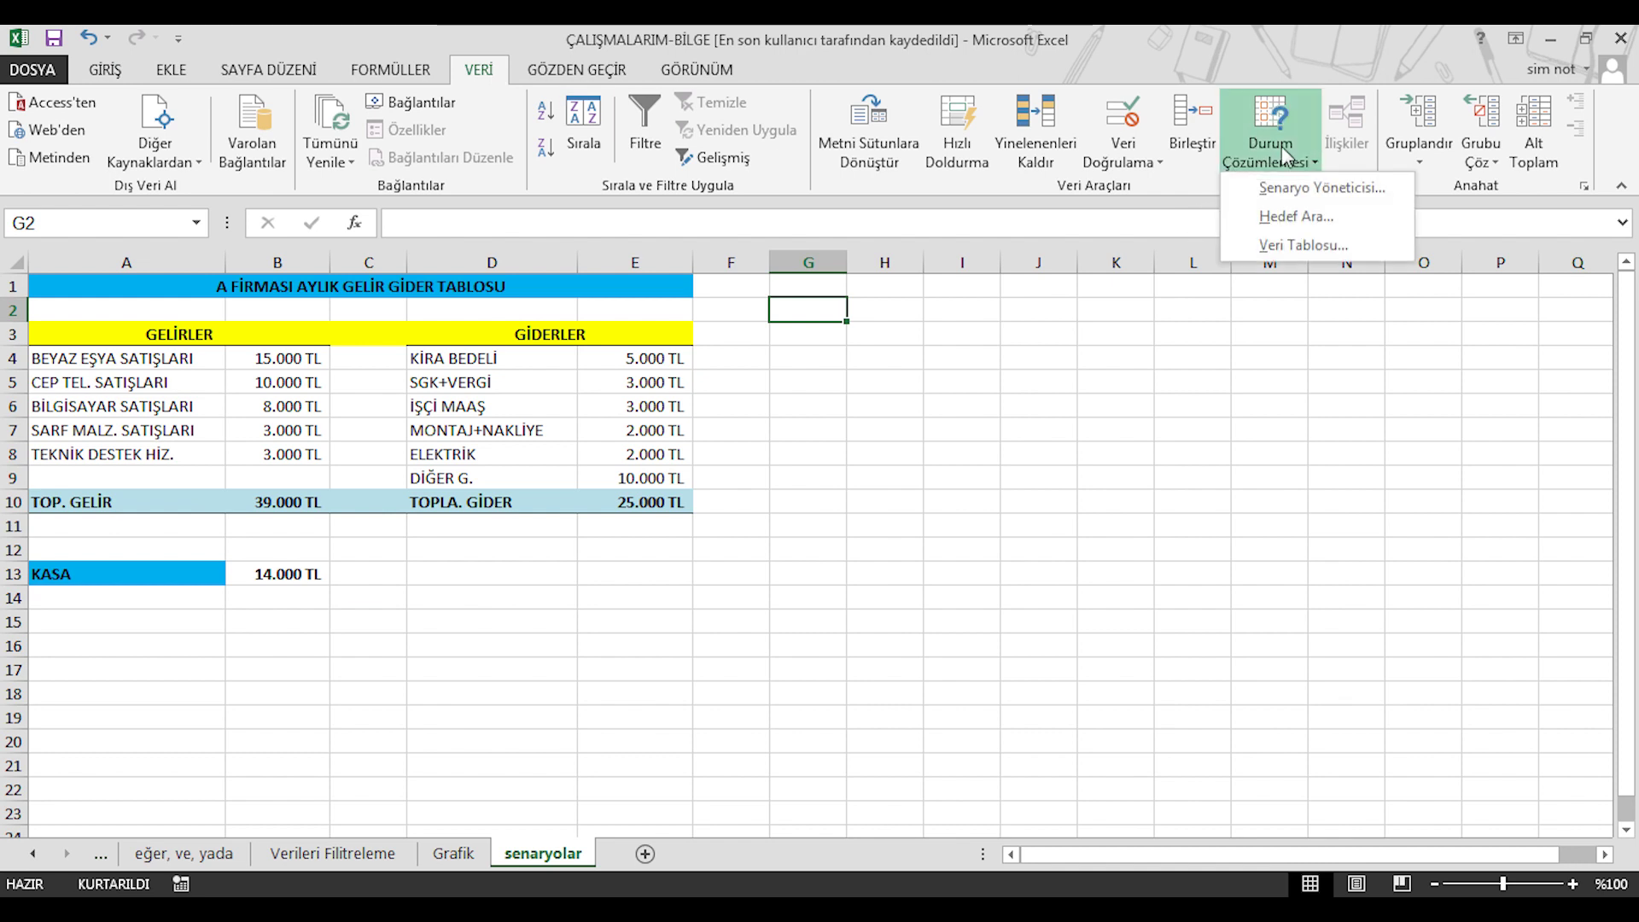
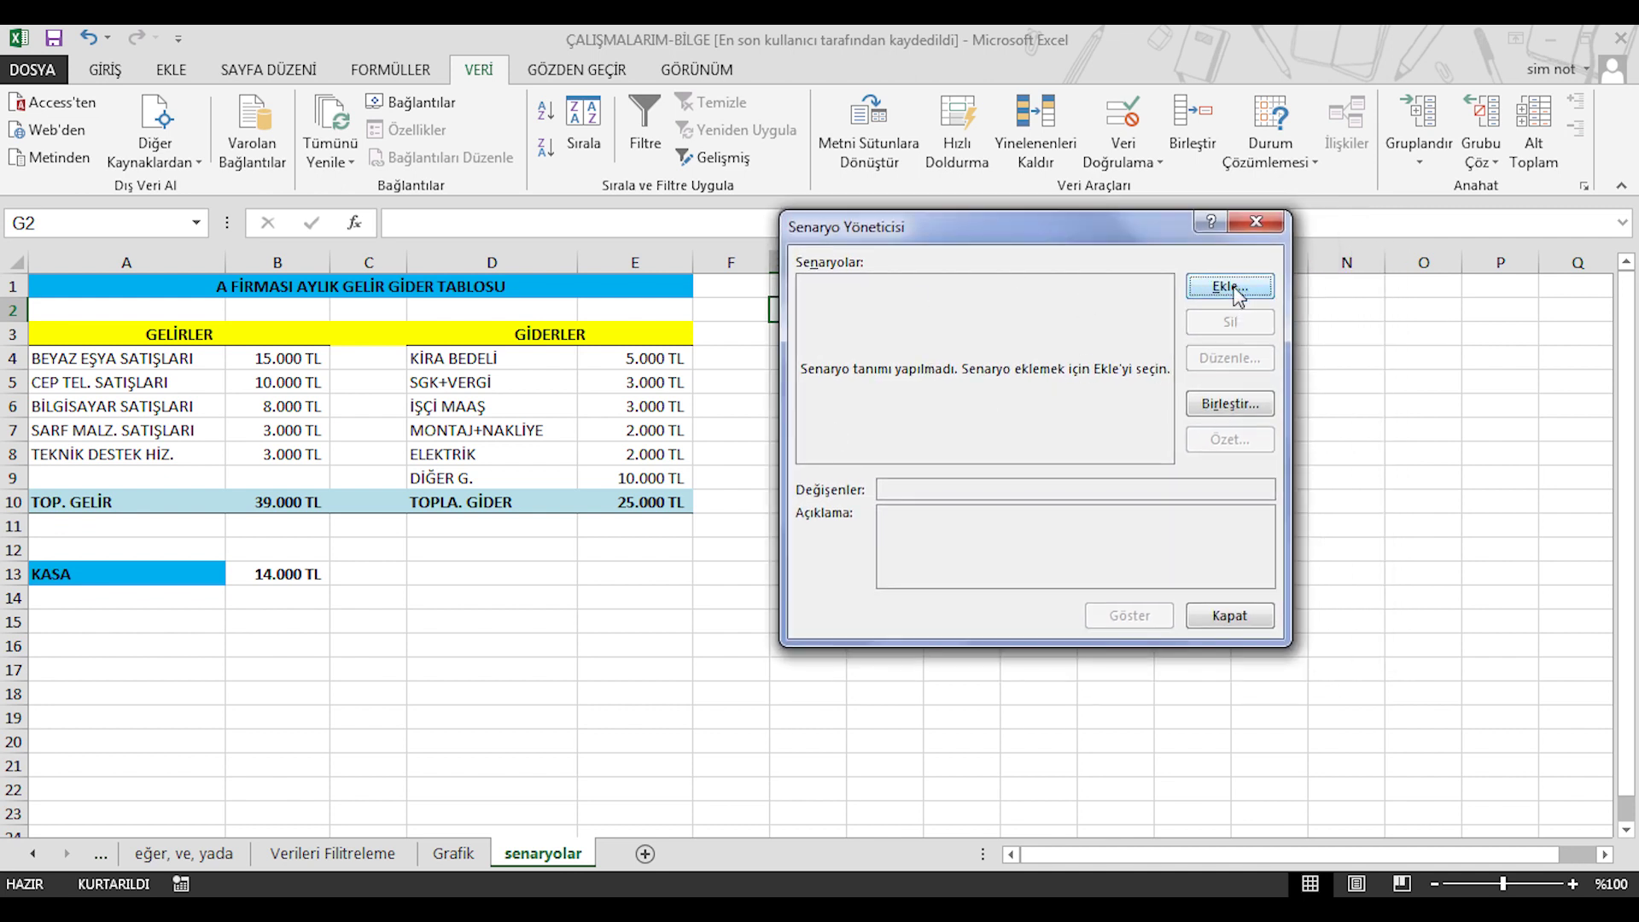
# Add a new scenario and enter the name 'iyi durum' in the Scenario name box
pyautogui.click(1236, 288)
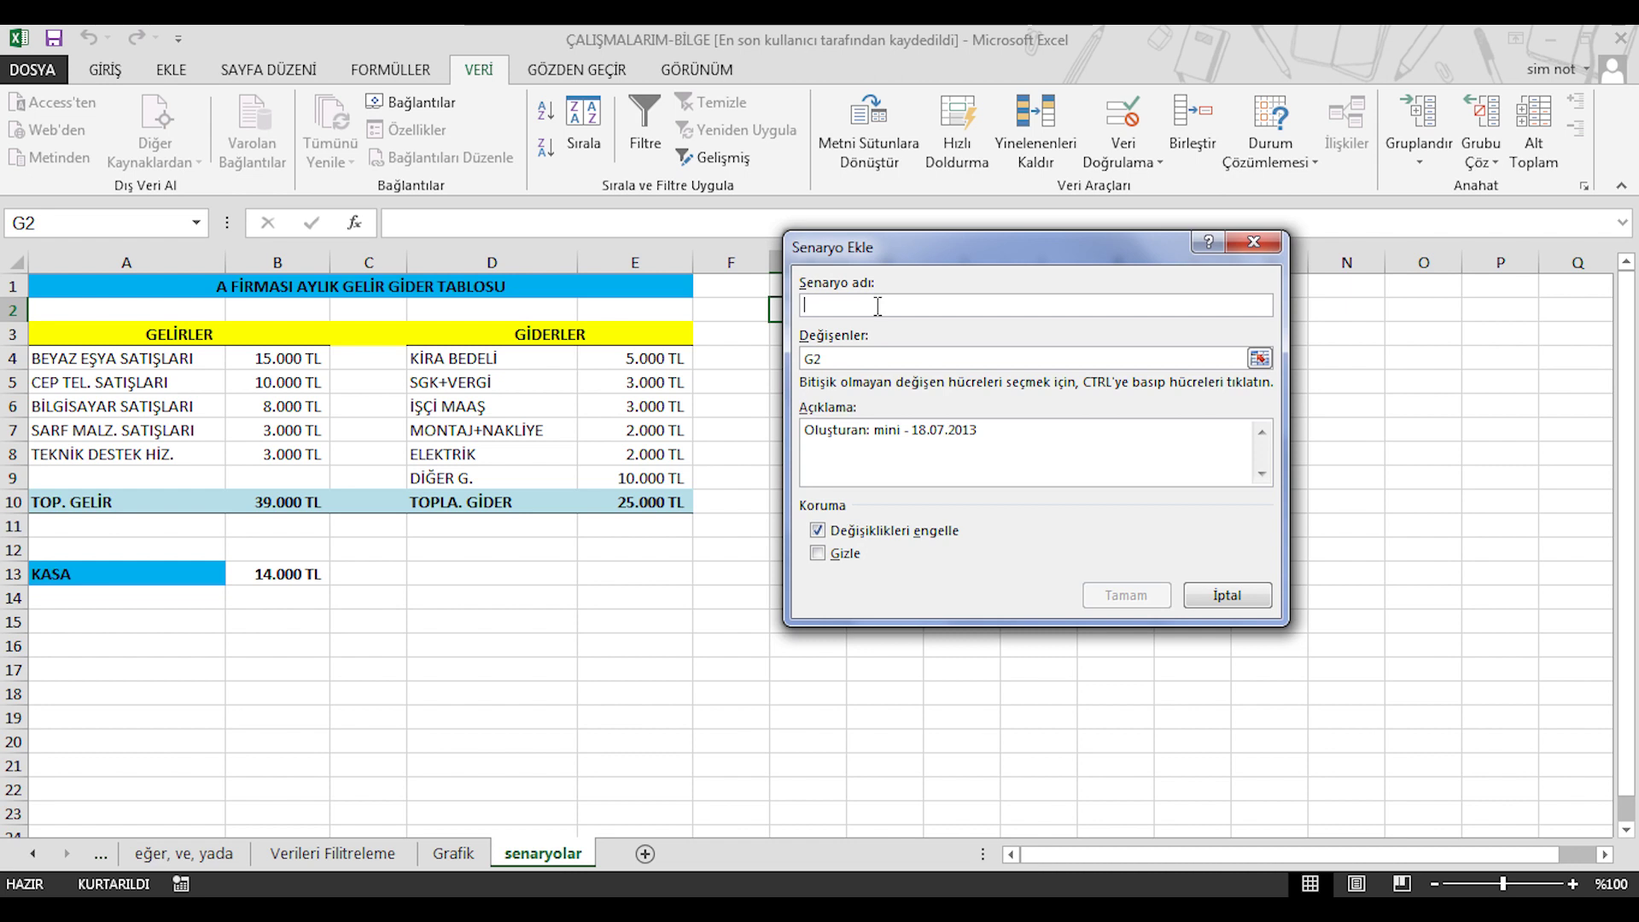
pyautogui.write('i')
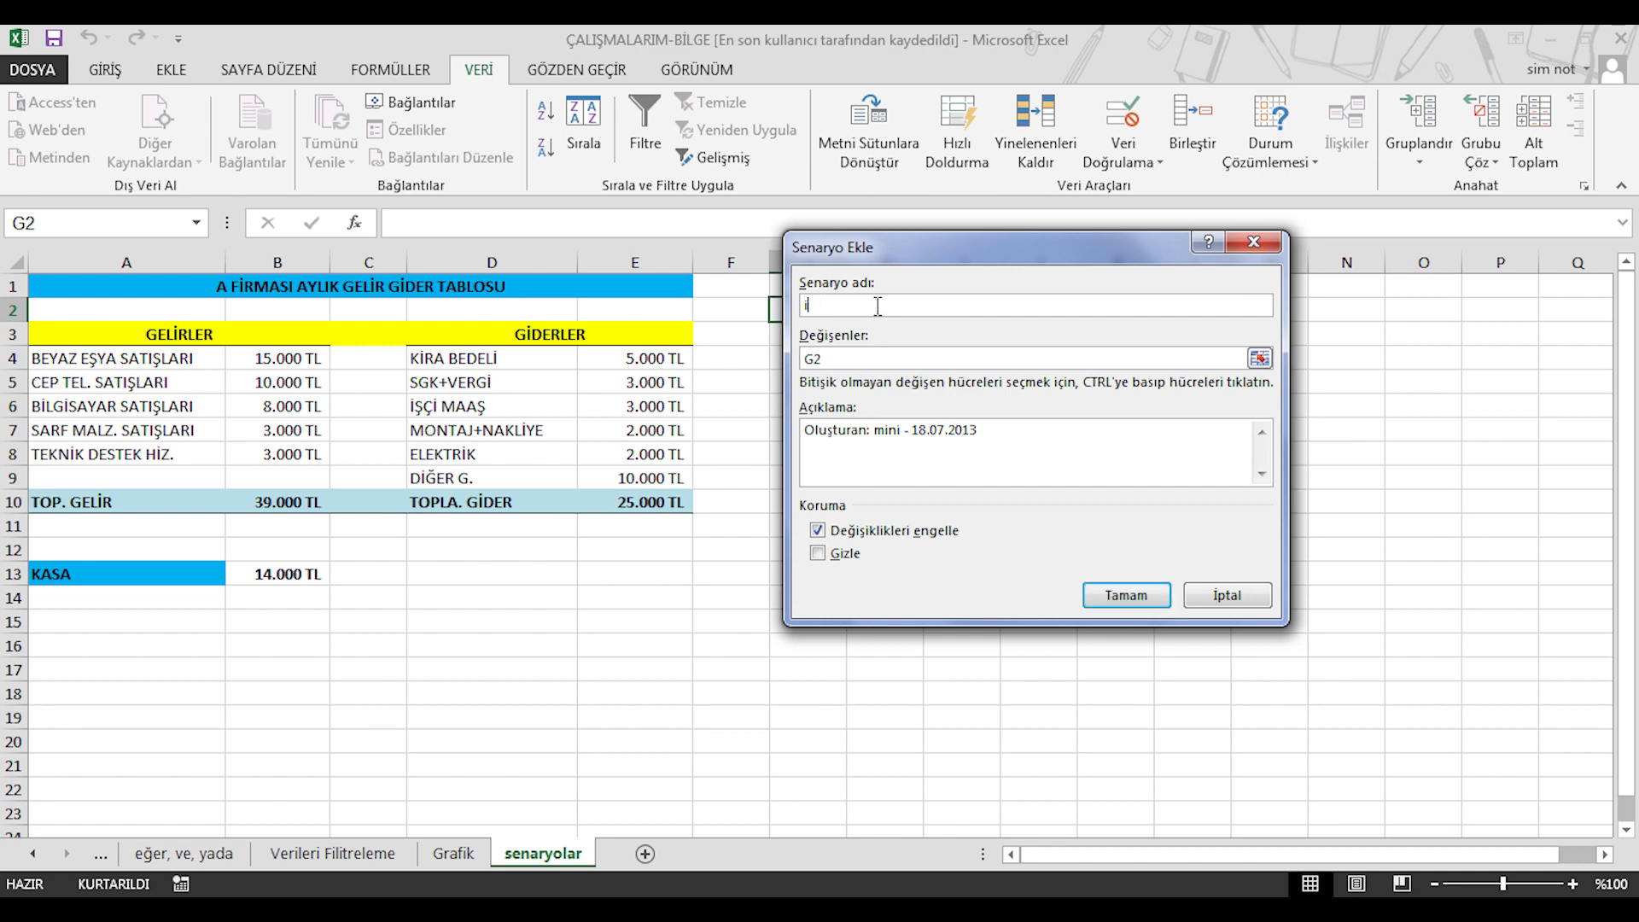
pyautogui.press('BackSpace')
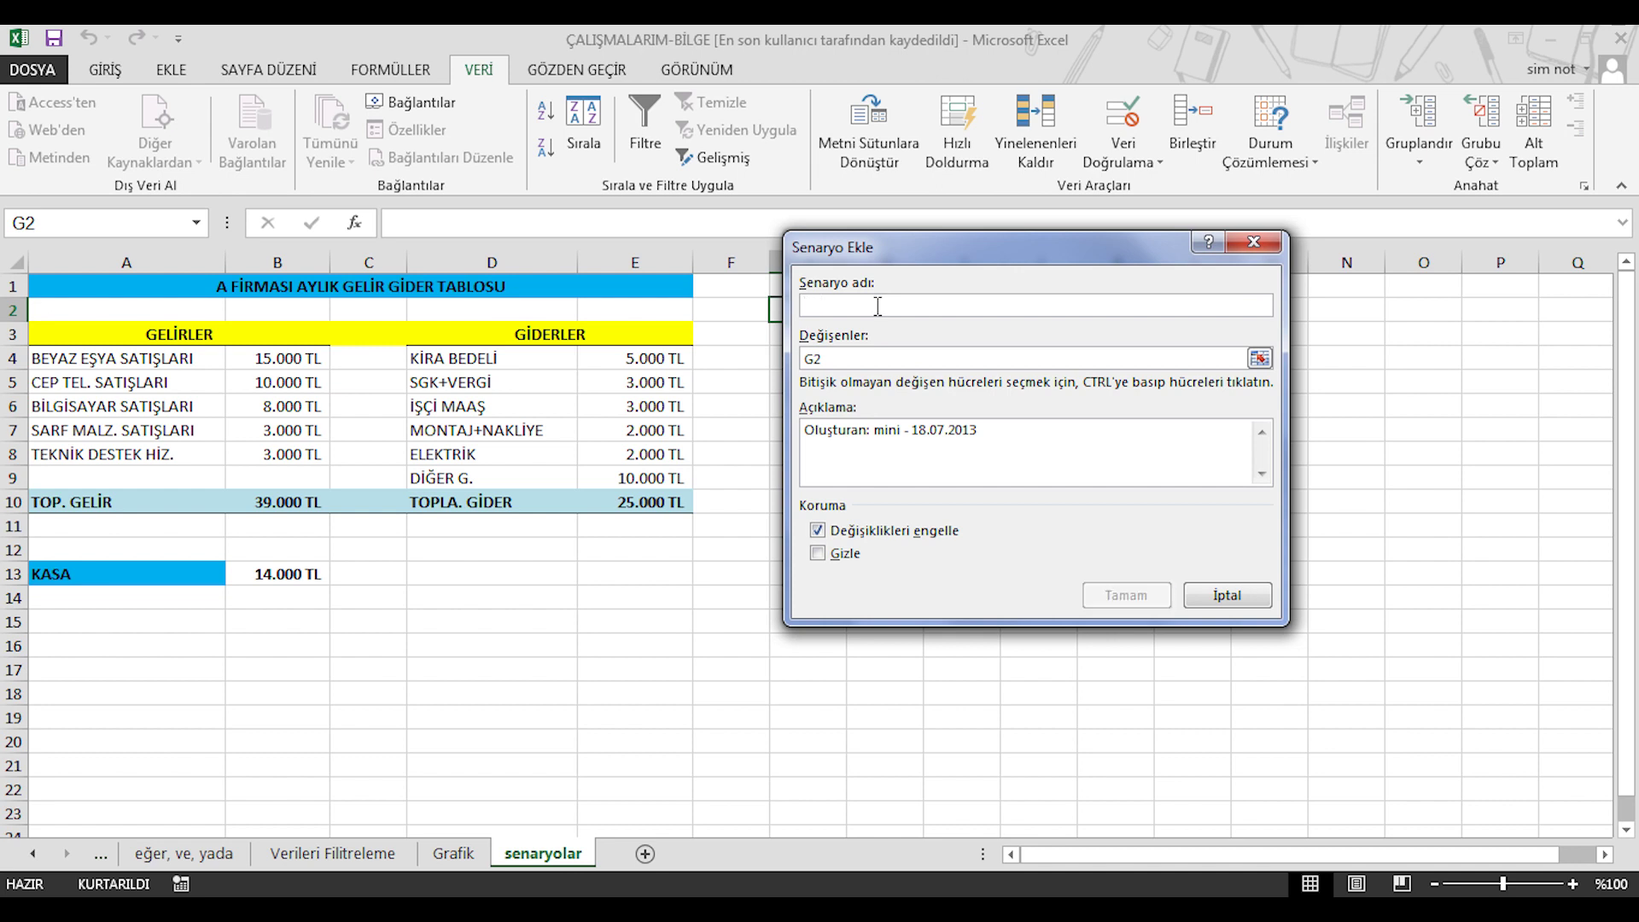
pyautogui.write('iyi durum')
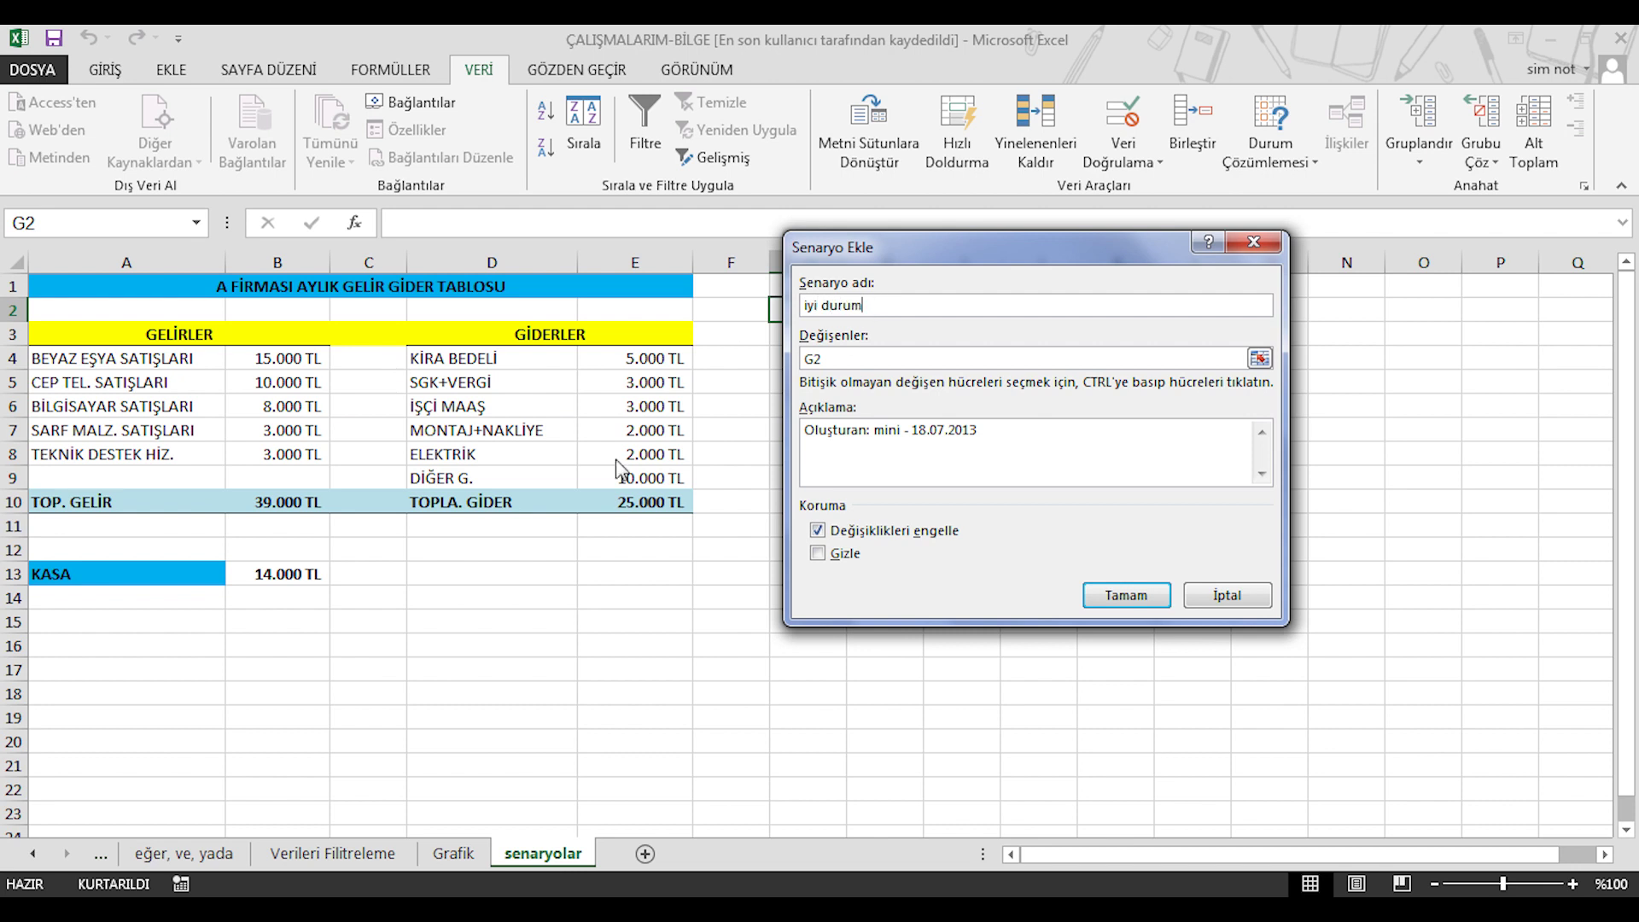
# Make B4, B6 and B7 the changing cells of iyi durum and confirm
pyautogui.click(836, 358)
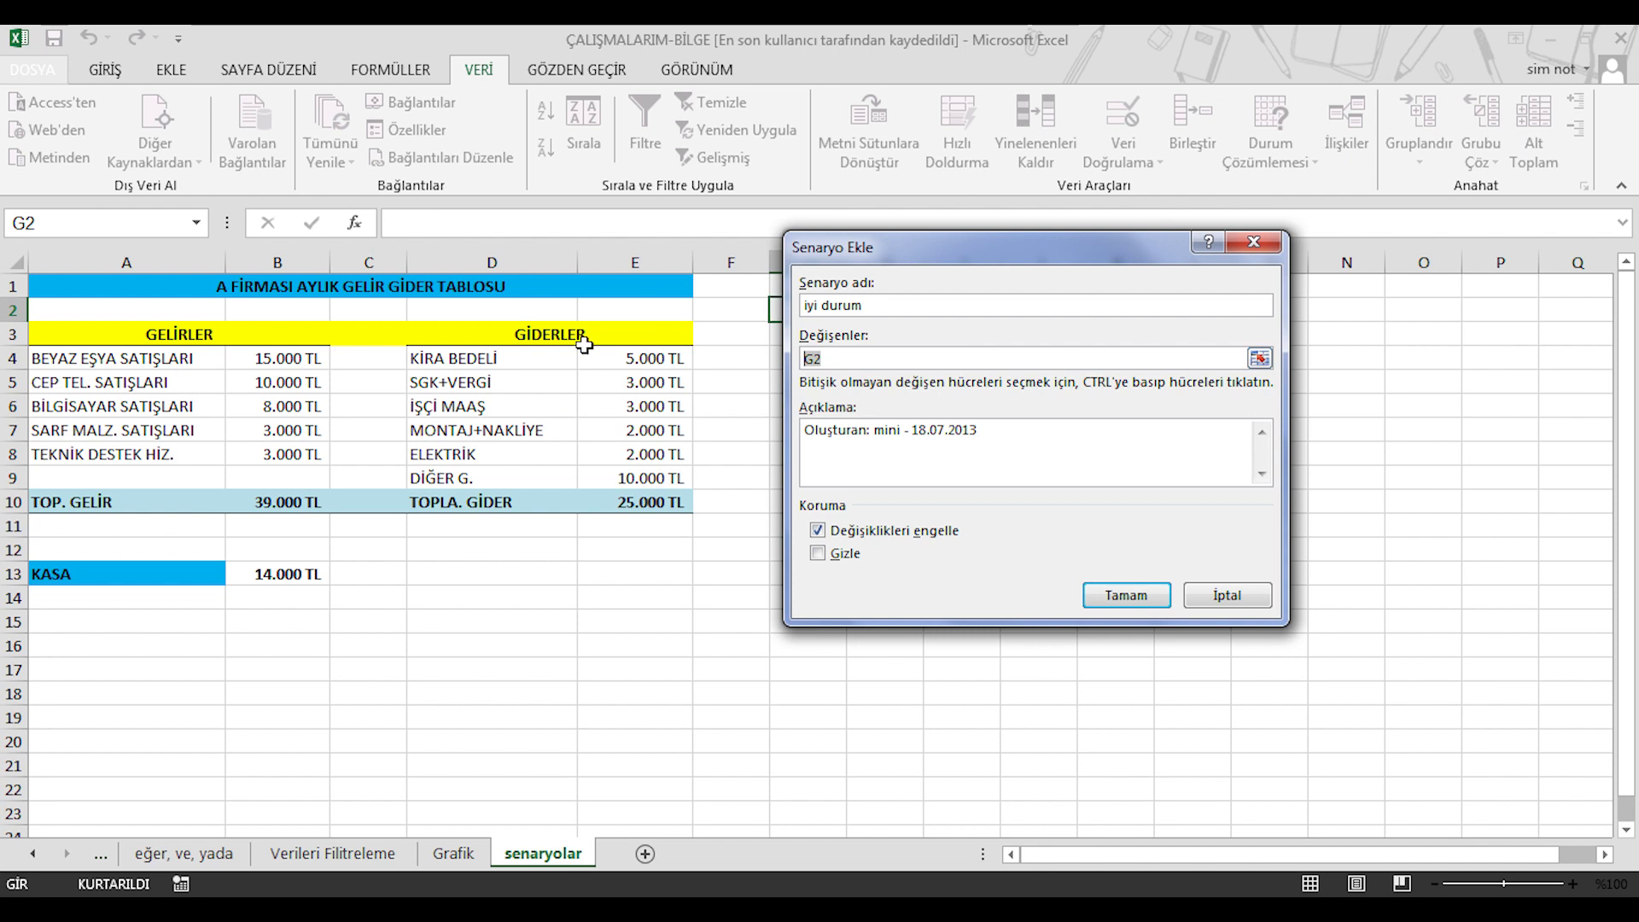
pyautogui.click(275, 357)
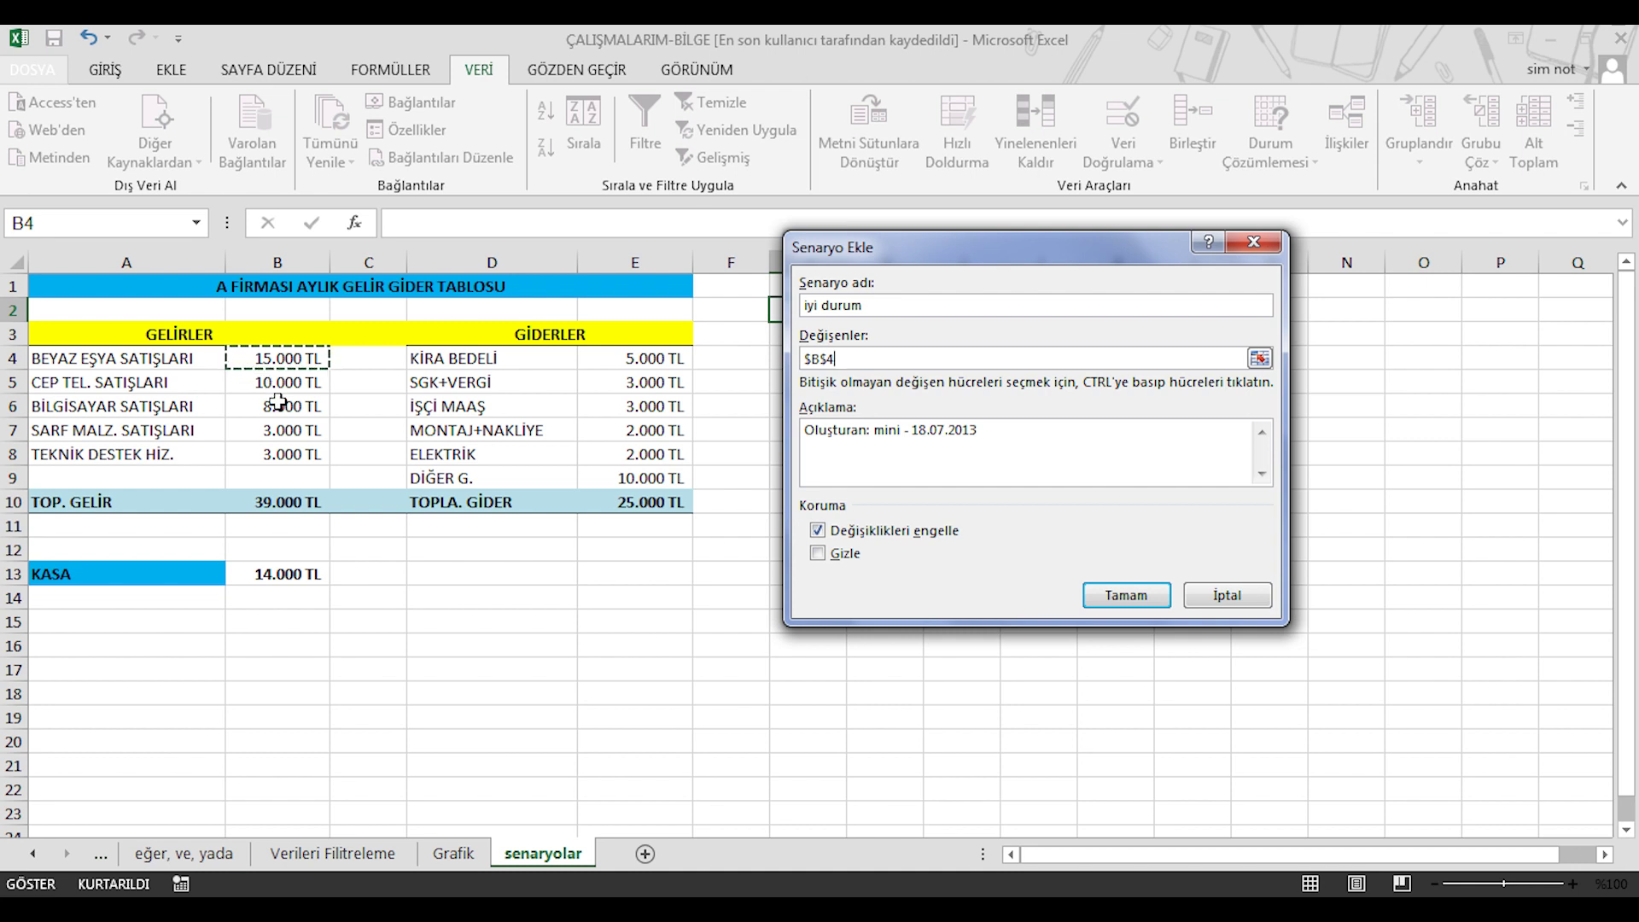
pyautogui.keyDown('ctrl'); pyautogui.click(276, 404); pyautogui.keyUp('ctrl')
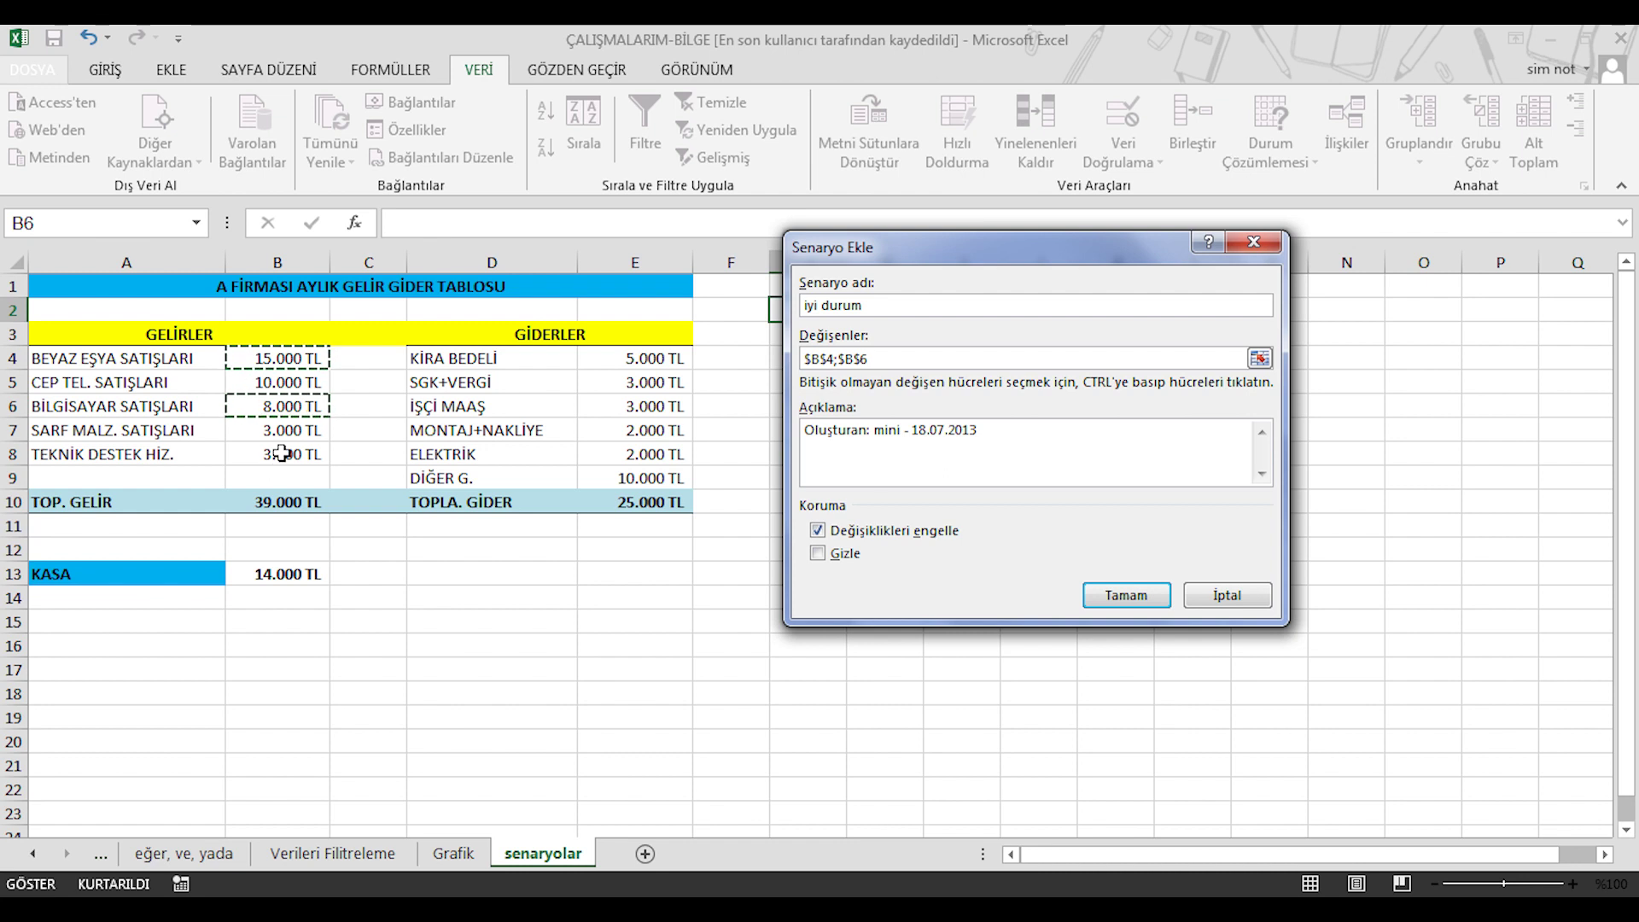
pyautogui.keyDown('ctrl'); pyautogui.click(282, 433); pyautogui.keyUp('ctrl')
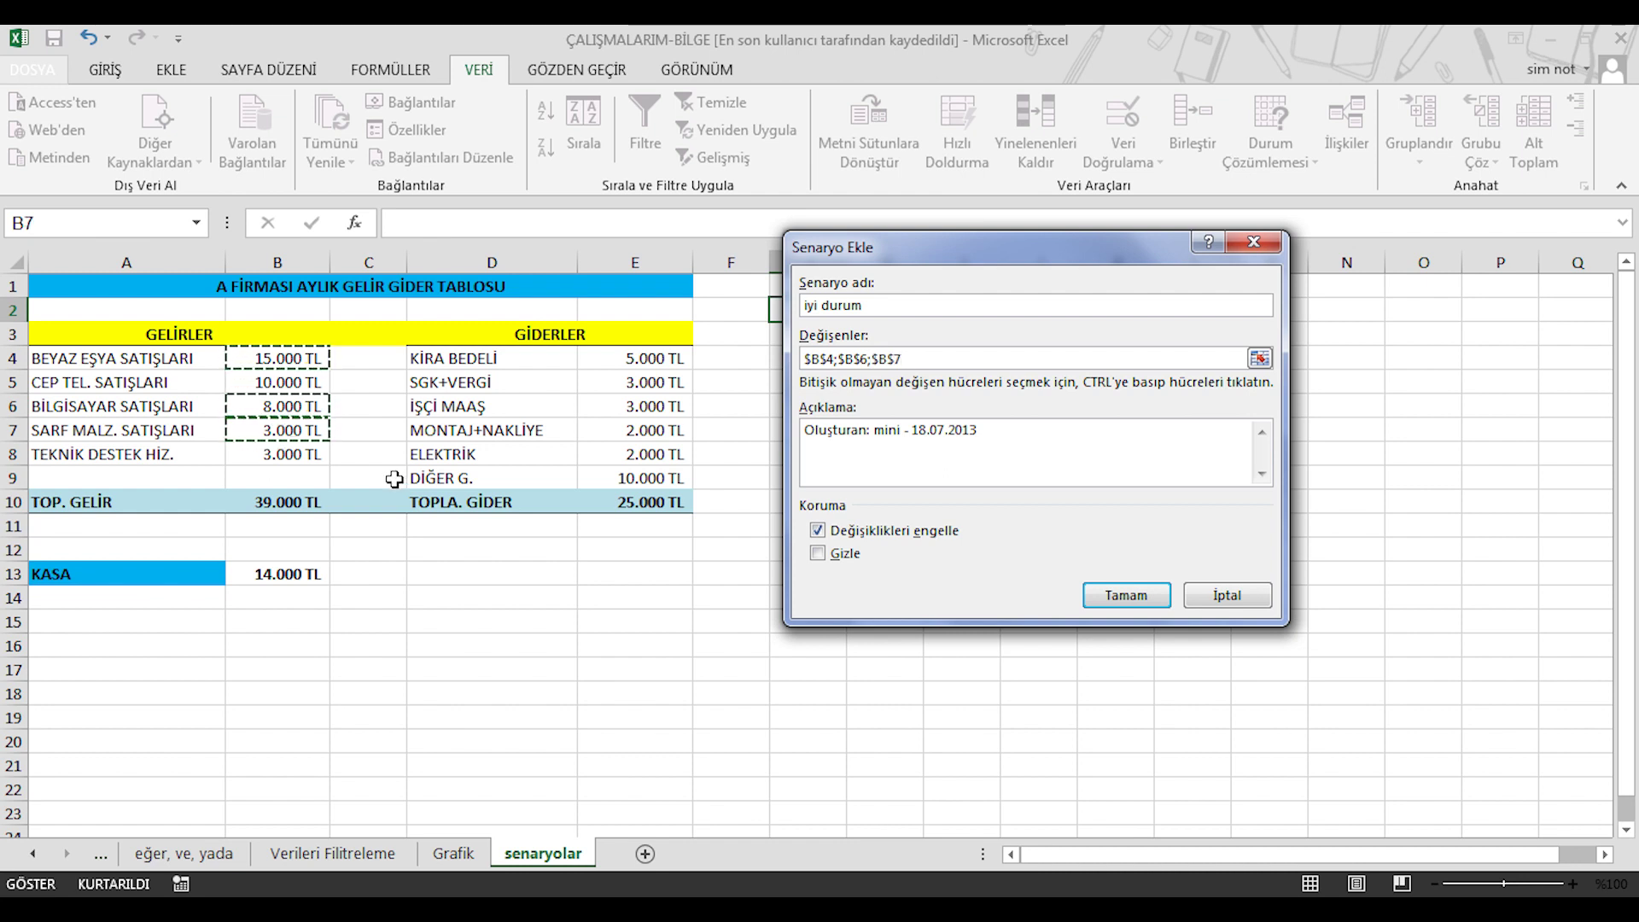
pyautogui.click(1123, 597)
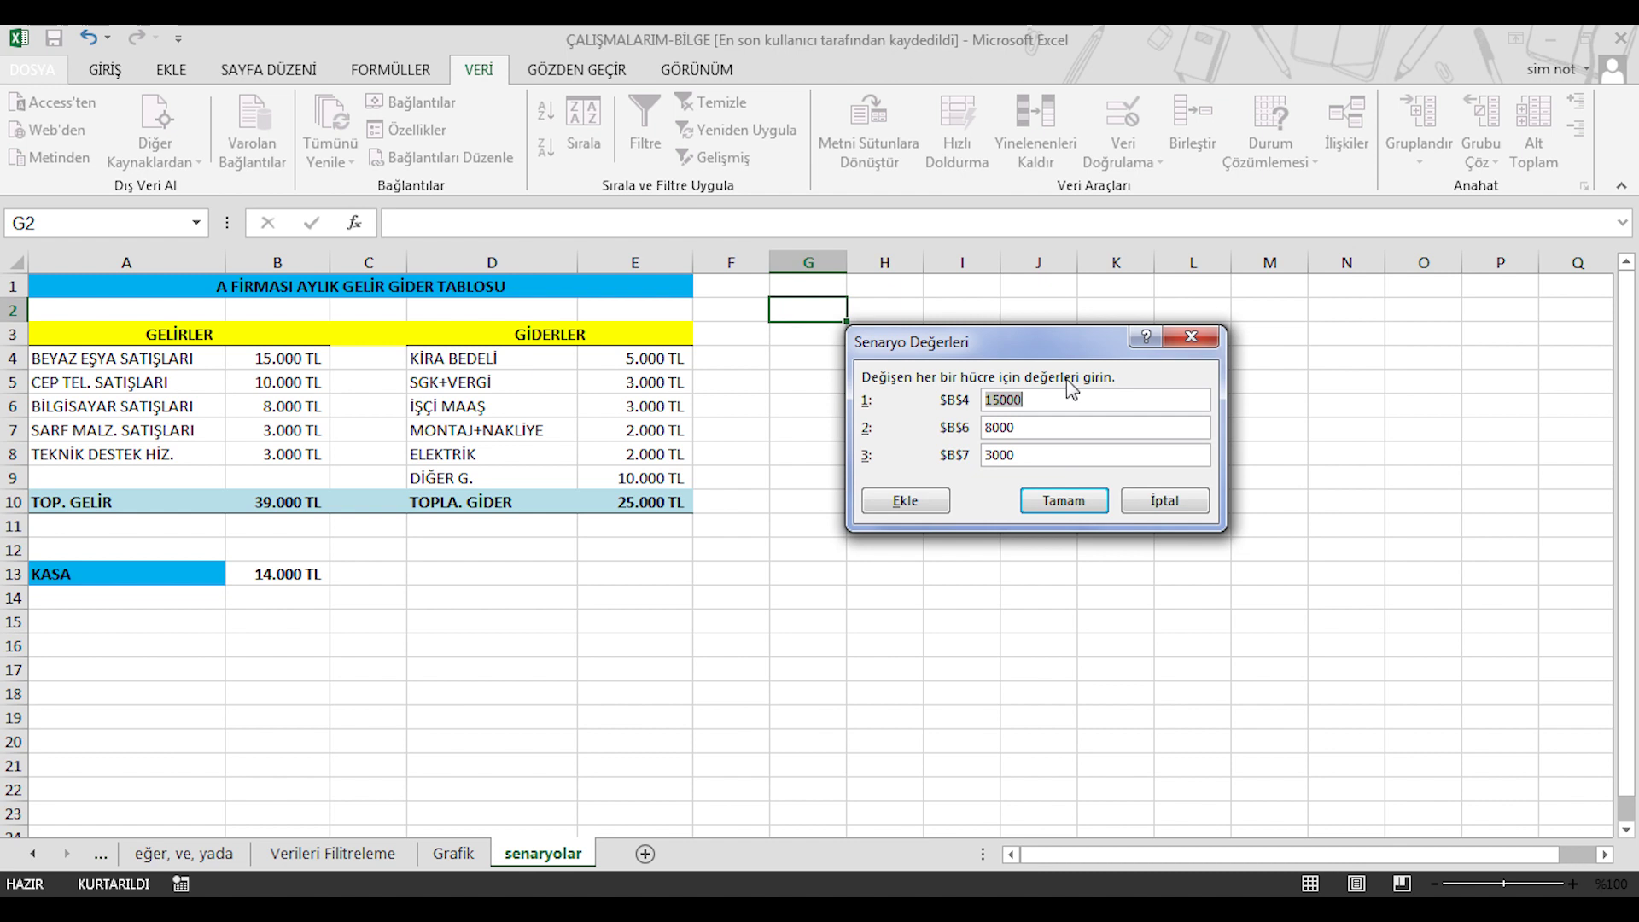
# Replace the values with 20000, 12000 and 5000 for B4, B6 and B7 and save iyi durum
pyautogui.moveTo(1037, 399); pyautogui.dragTo(971, 400)
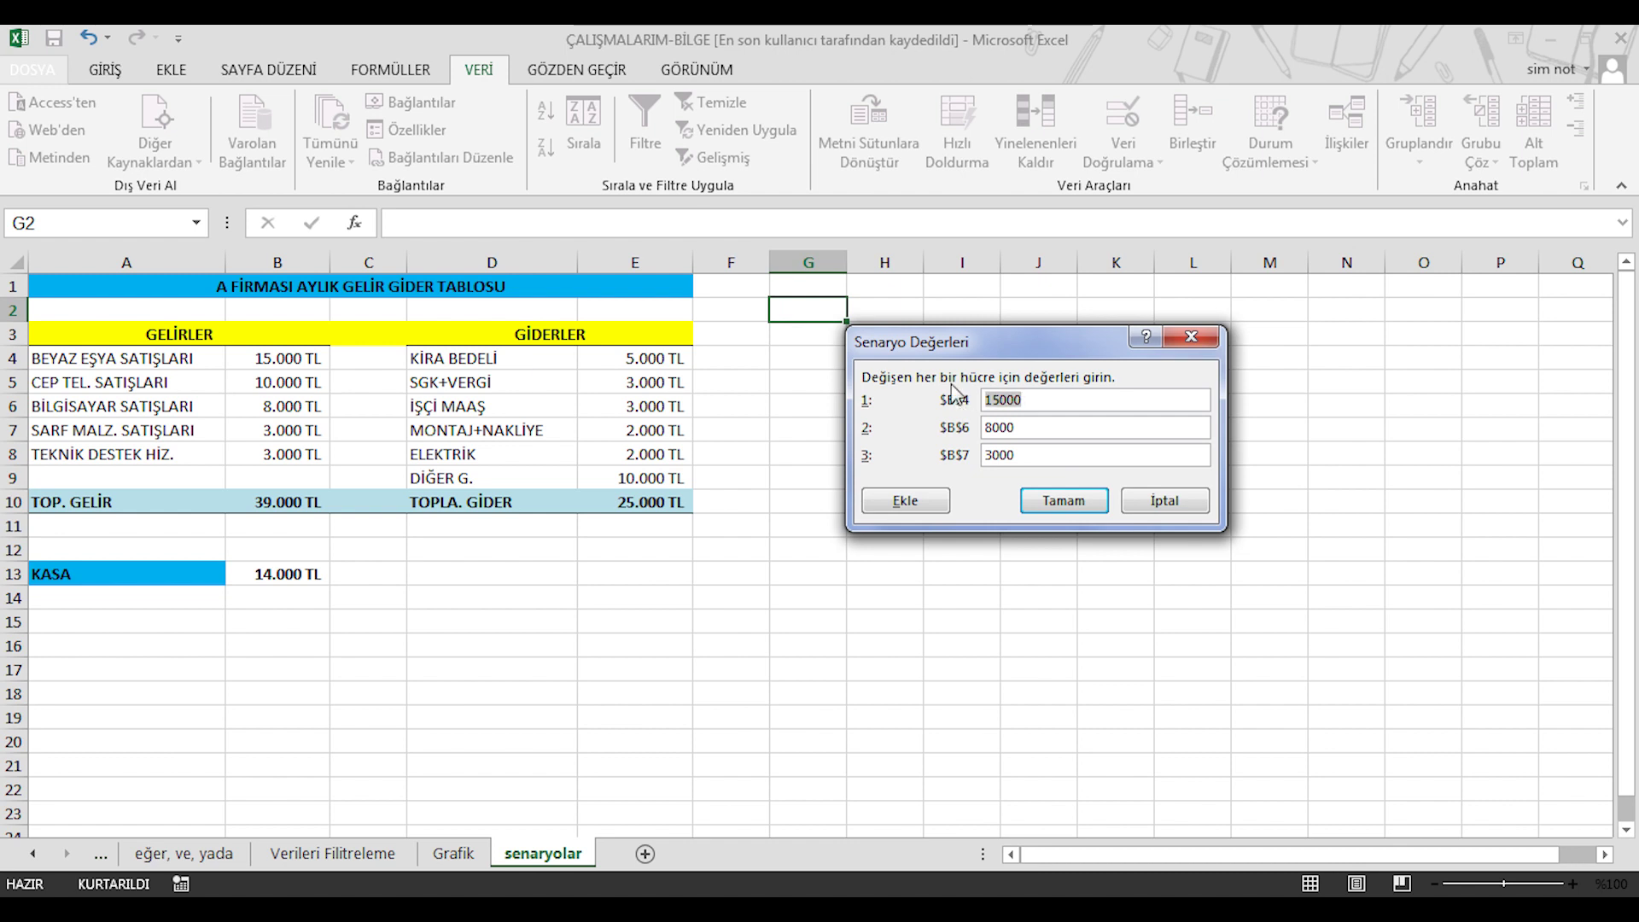
pyautogui.write('2')
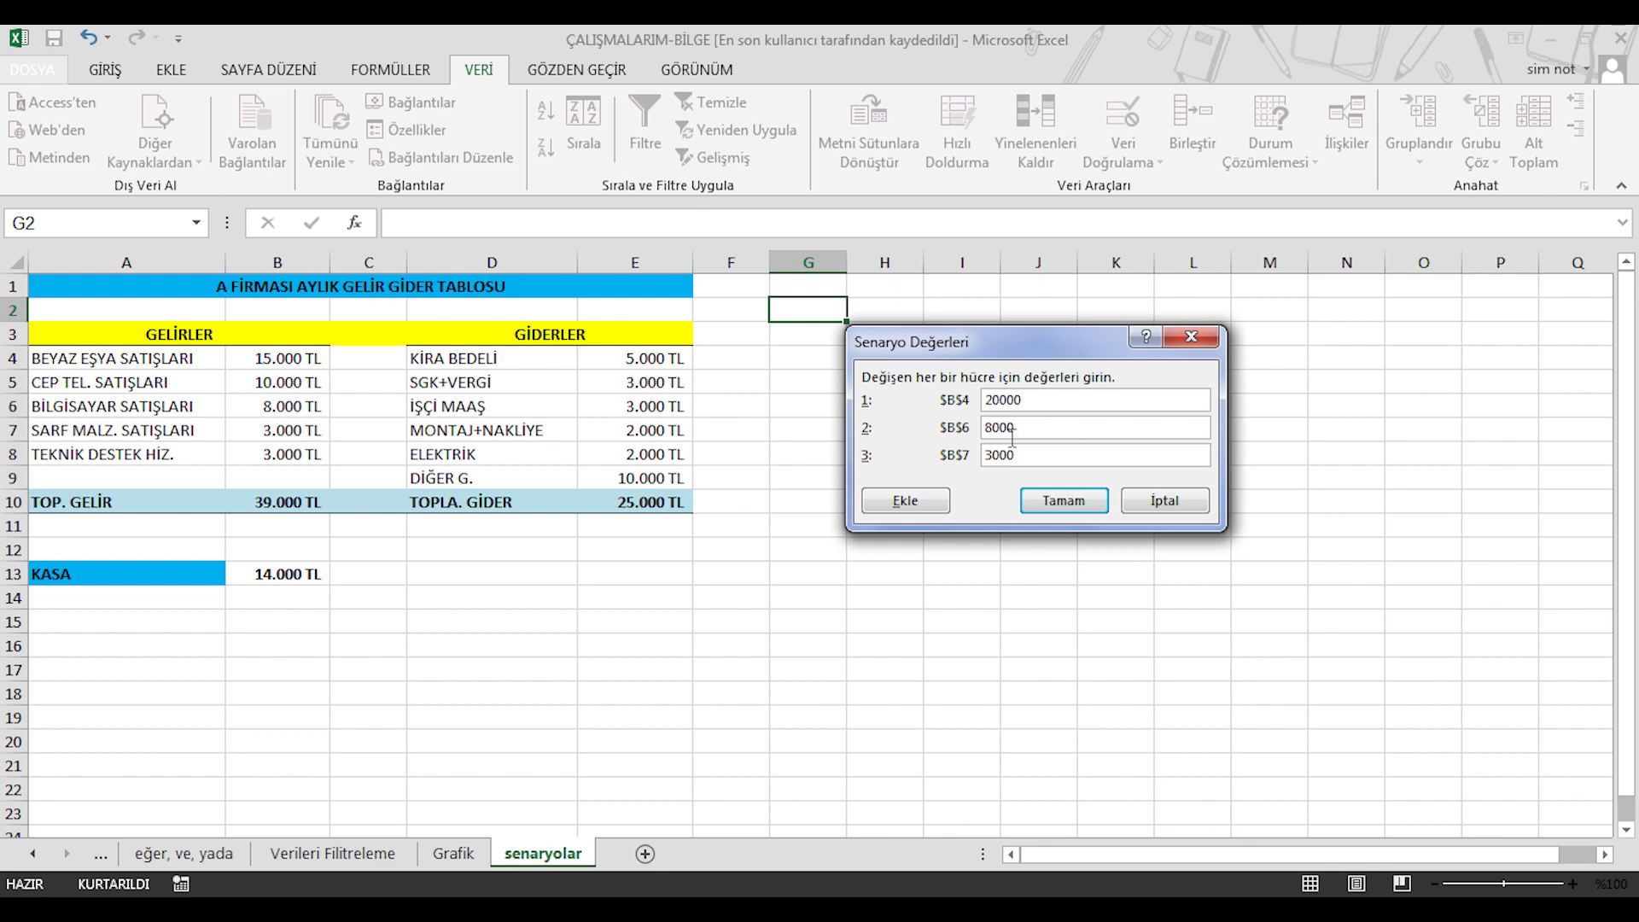
pyautogui.moveTo(1032, 431); pyautogui.dragTo(983, 433)
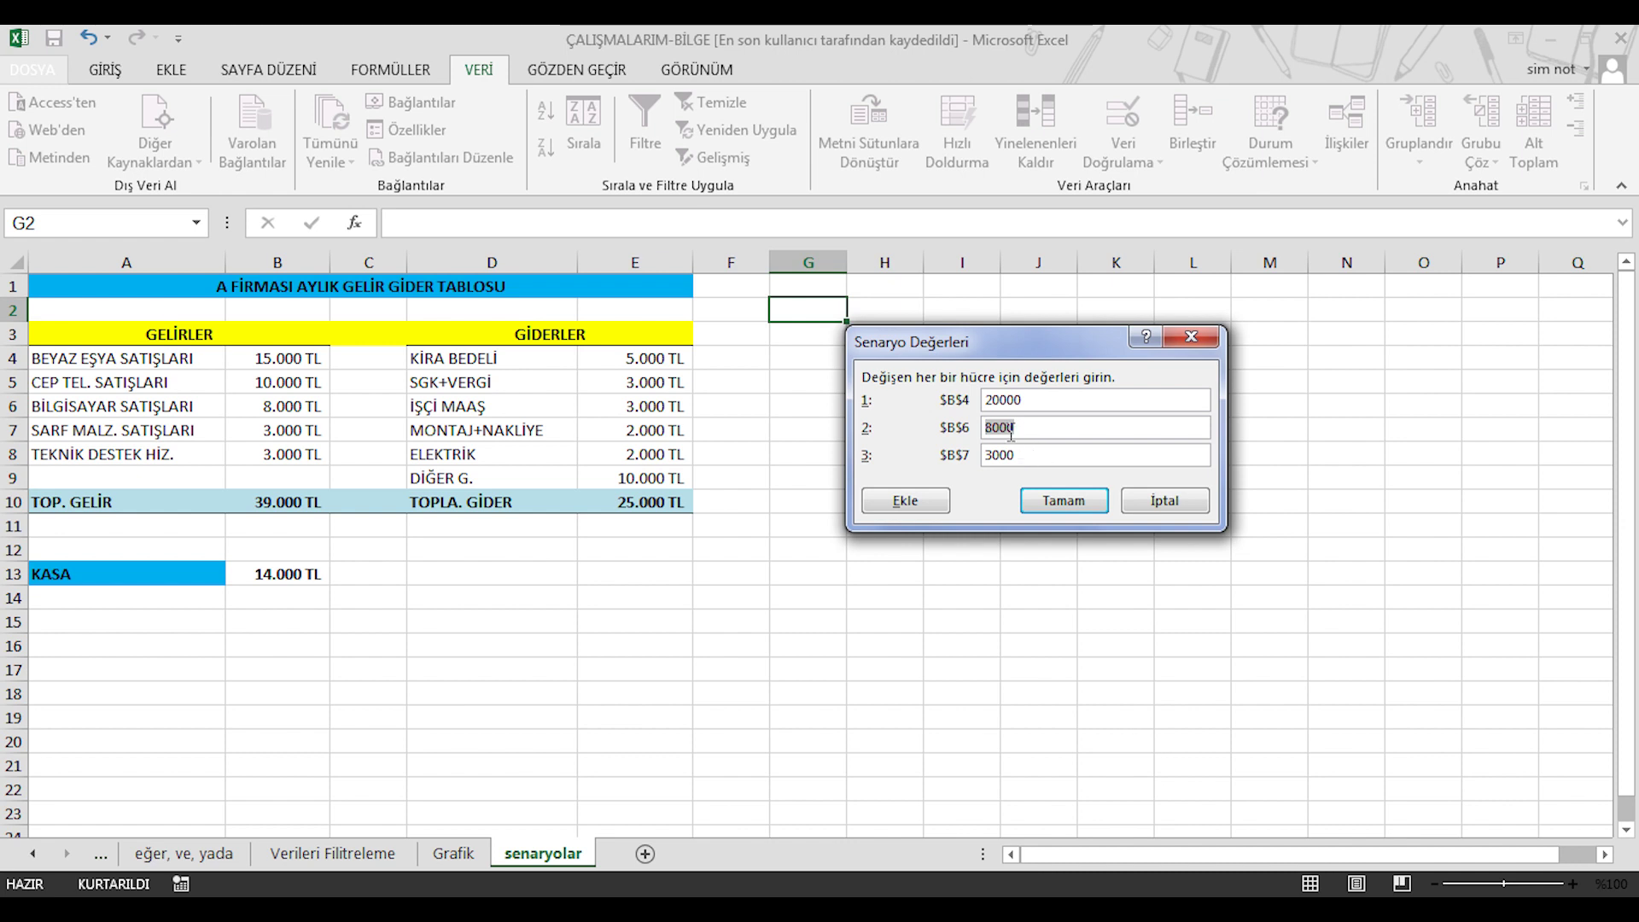
pyautogui.write('12')
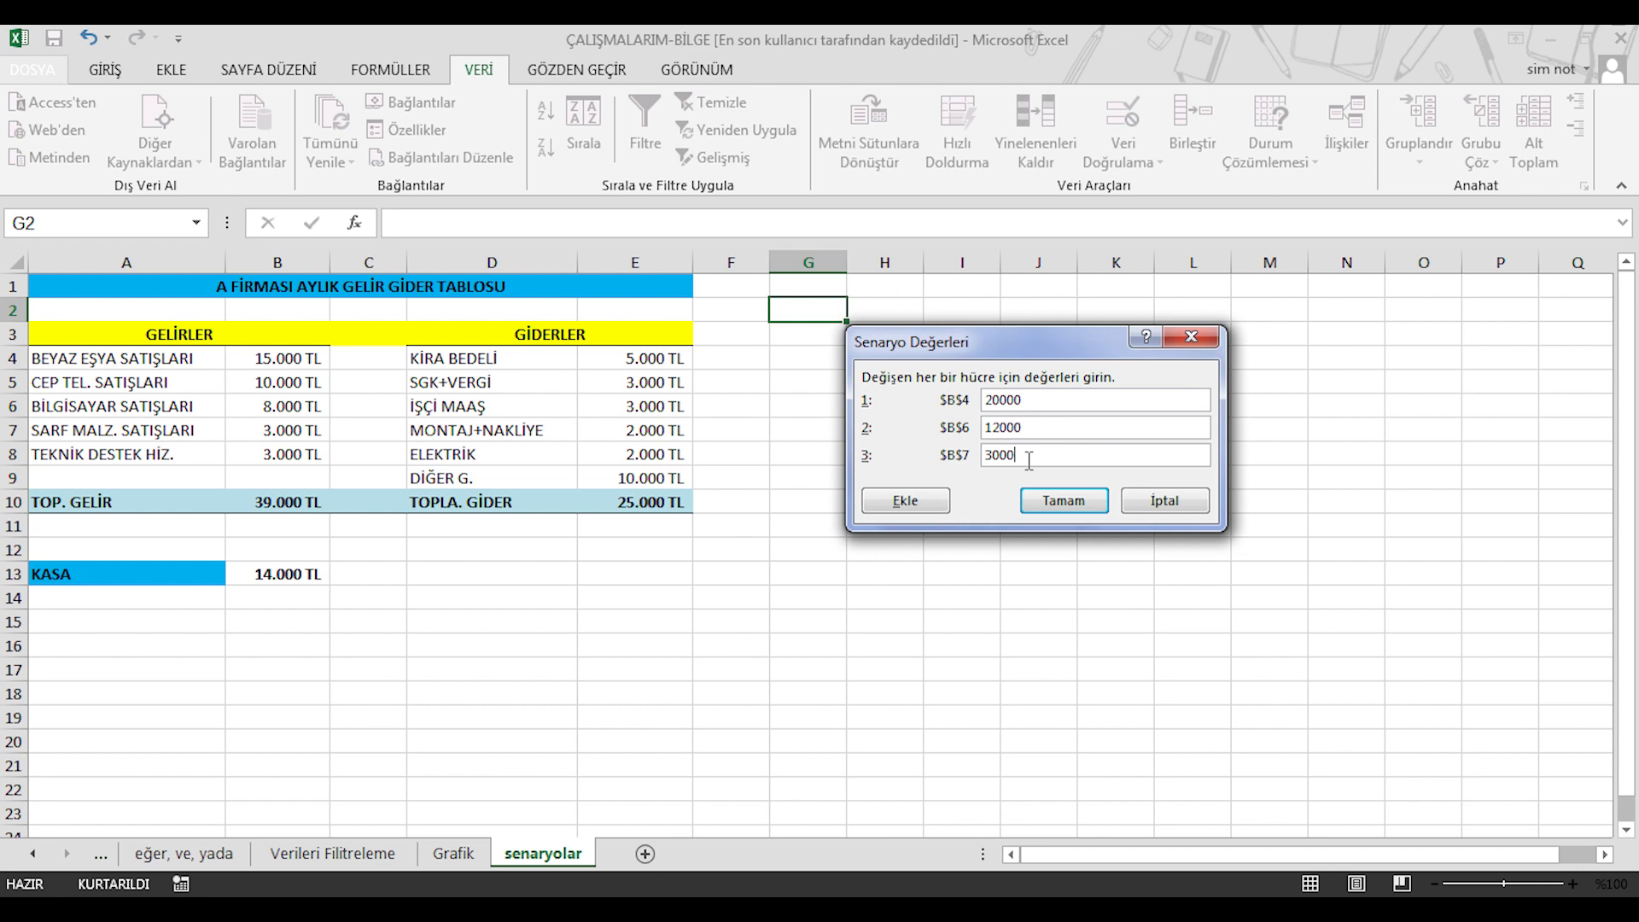
pyautogui.moveTo(1035, 454); pyautogui.dragTo(967, 456)
pyautogui.write('50')
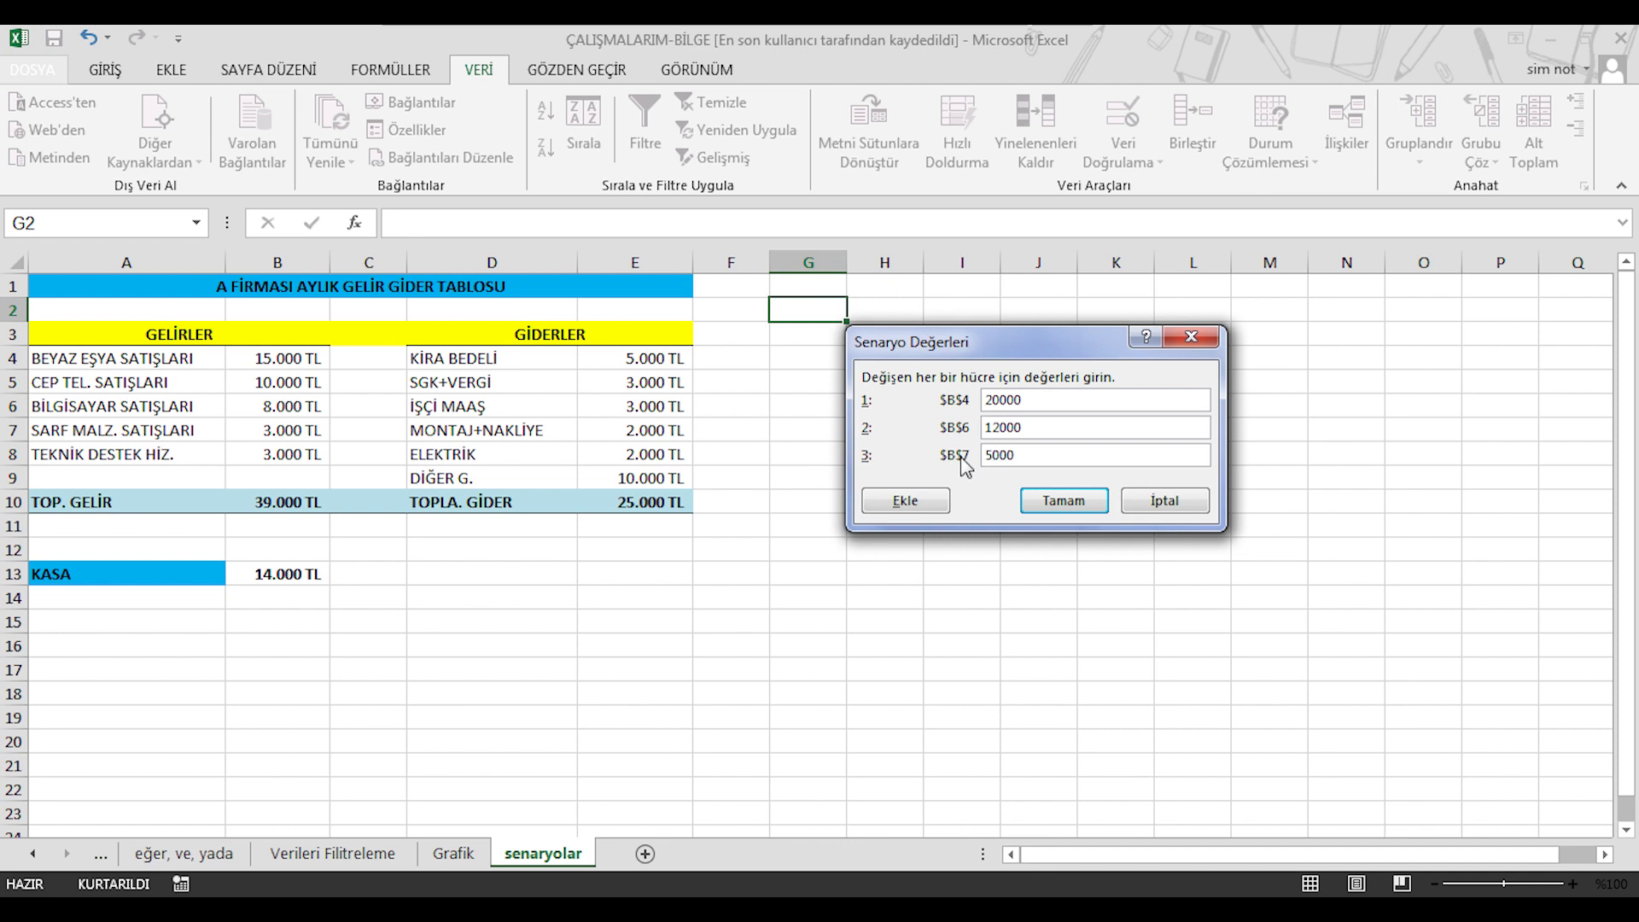
pyautogui.click(1056, 501)
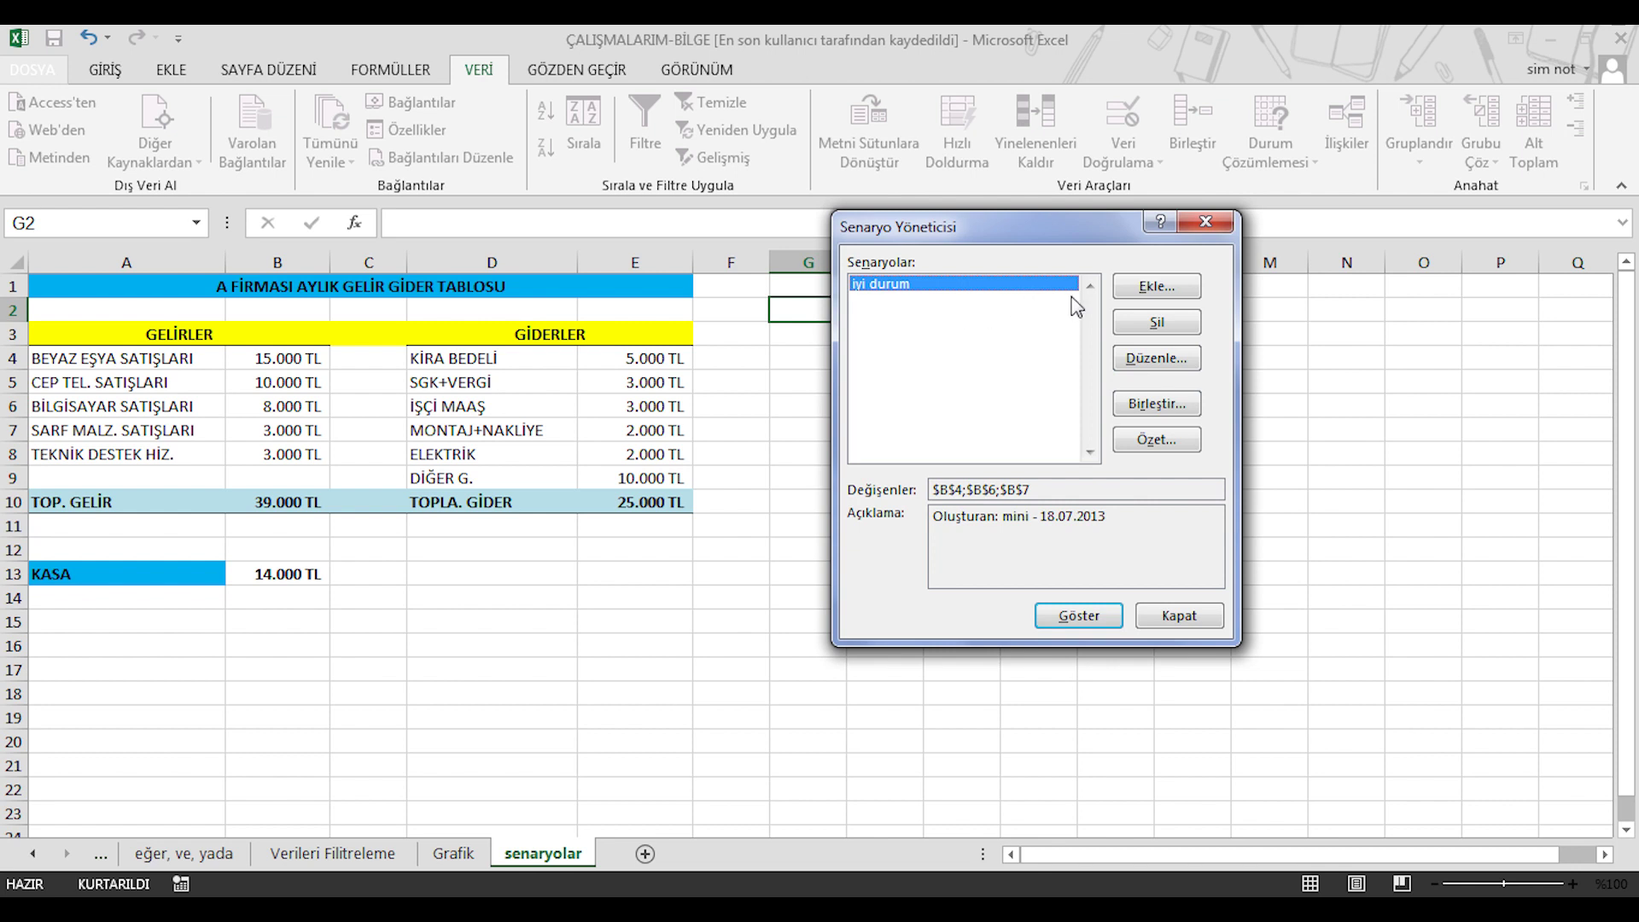
# Add a second scenario named Kötü that also changes B4, B6 and B7
pyautogui.click(1154, 287)
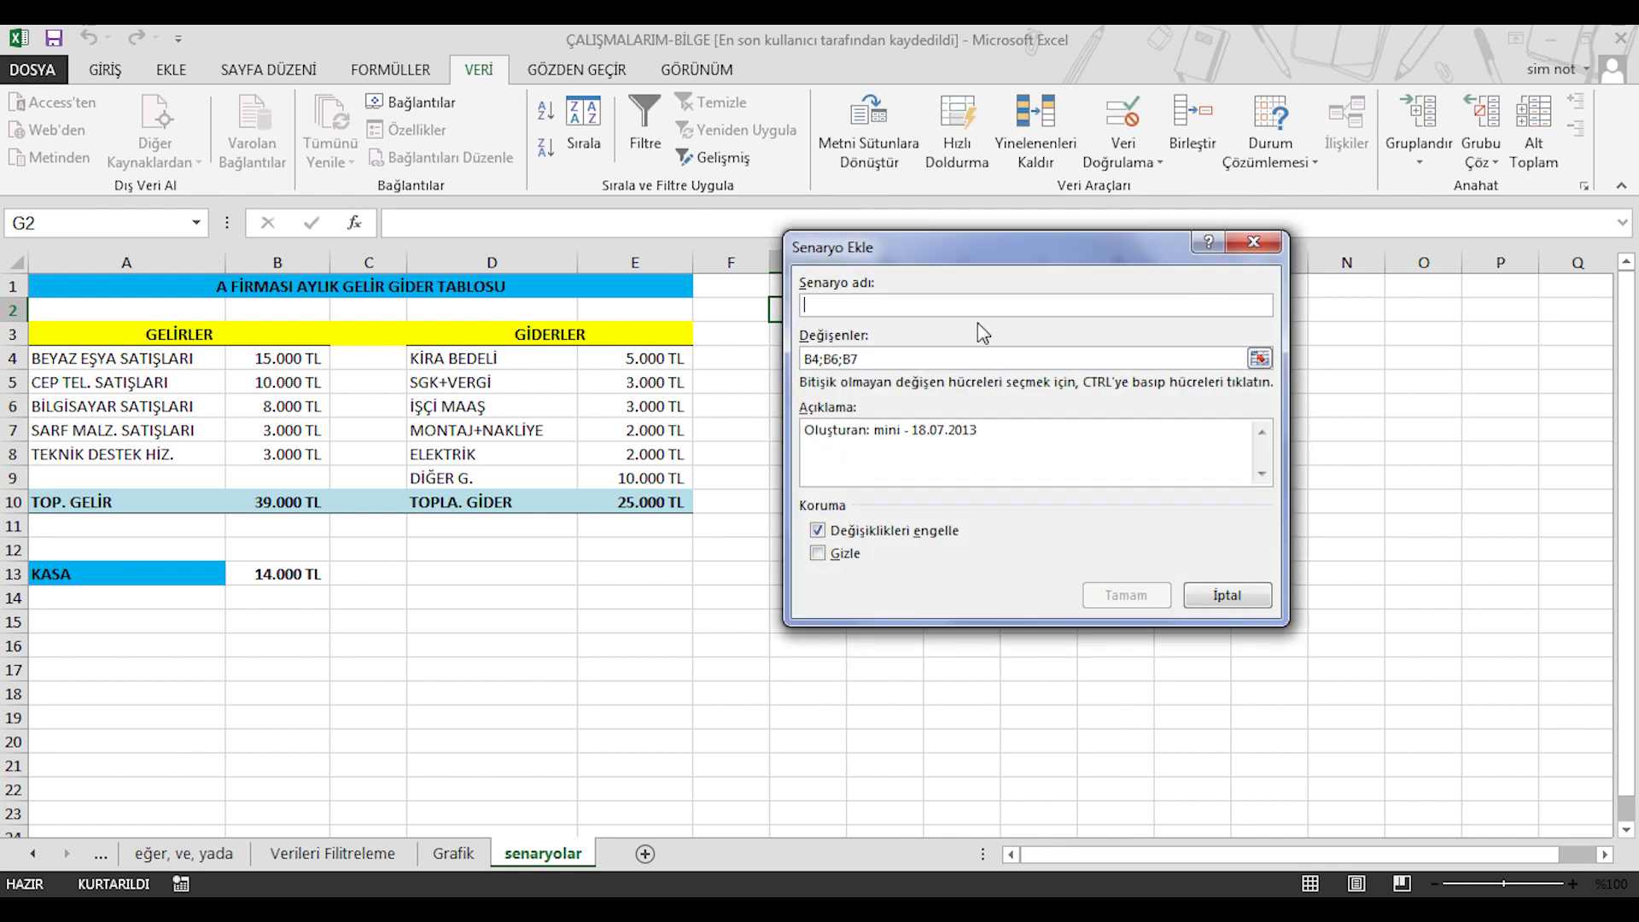
pyautogui.write('Kö')
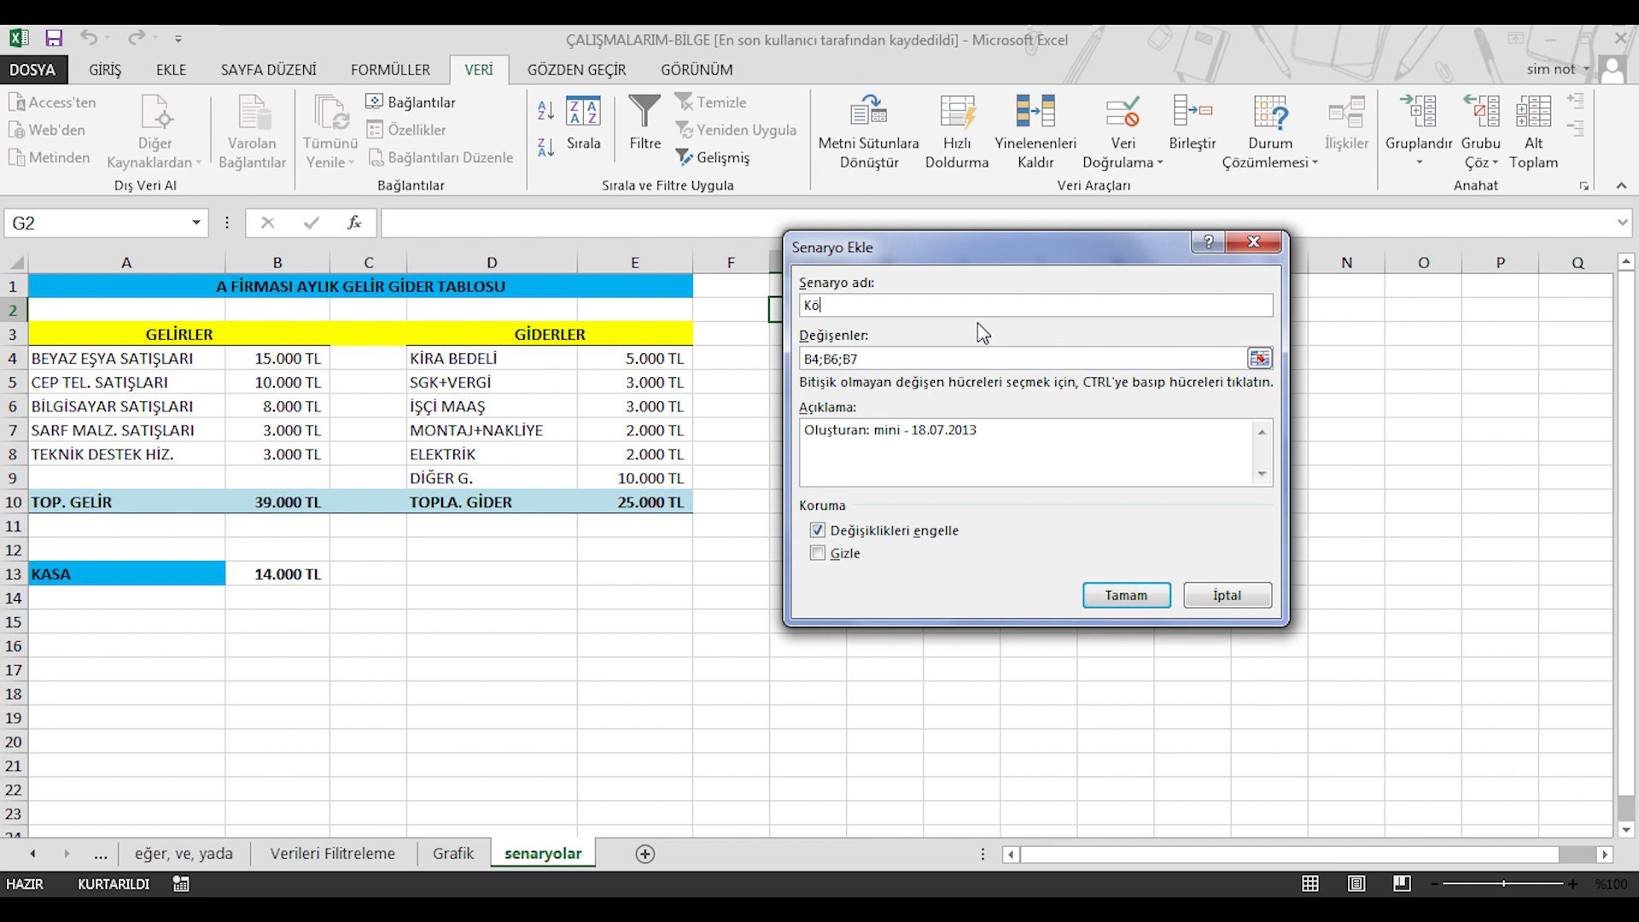
pyautogui.write('tü ,')
pyautogui.press('Return')
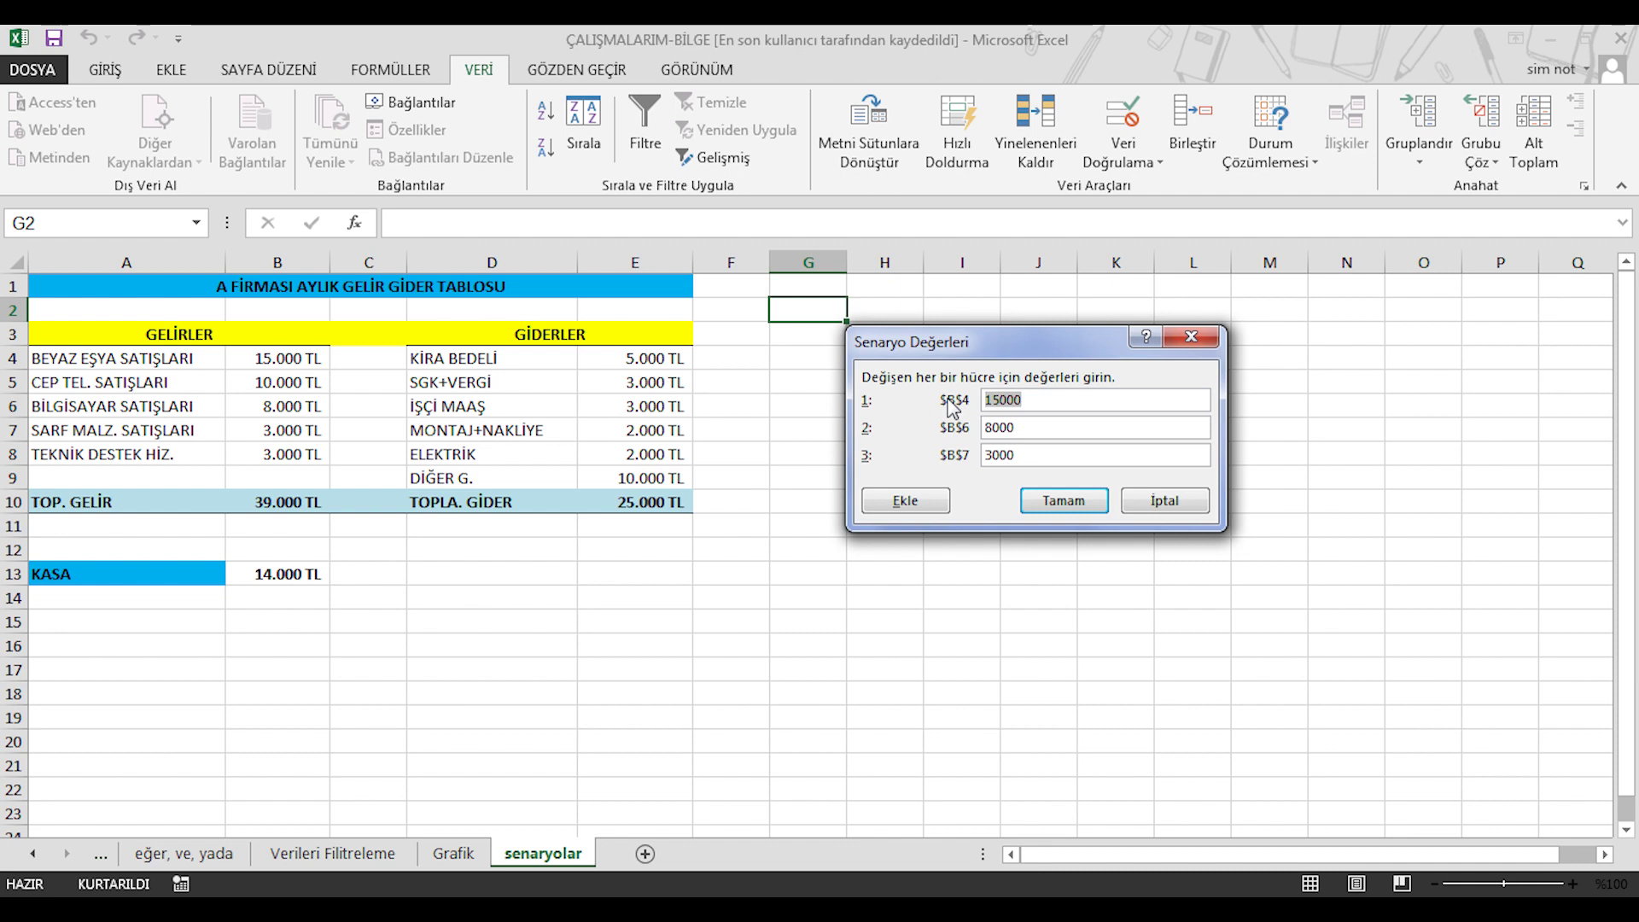
# Save Kötü with B4 12000, B6 5000 and B7 1000, then cancel the next new-scenario form
pyautogui.write('1')
pyautogui.write('222')
pyautogui.write('000')
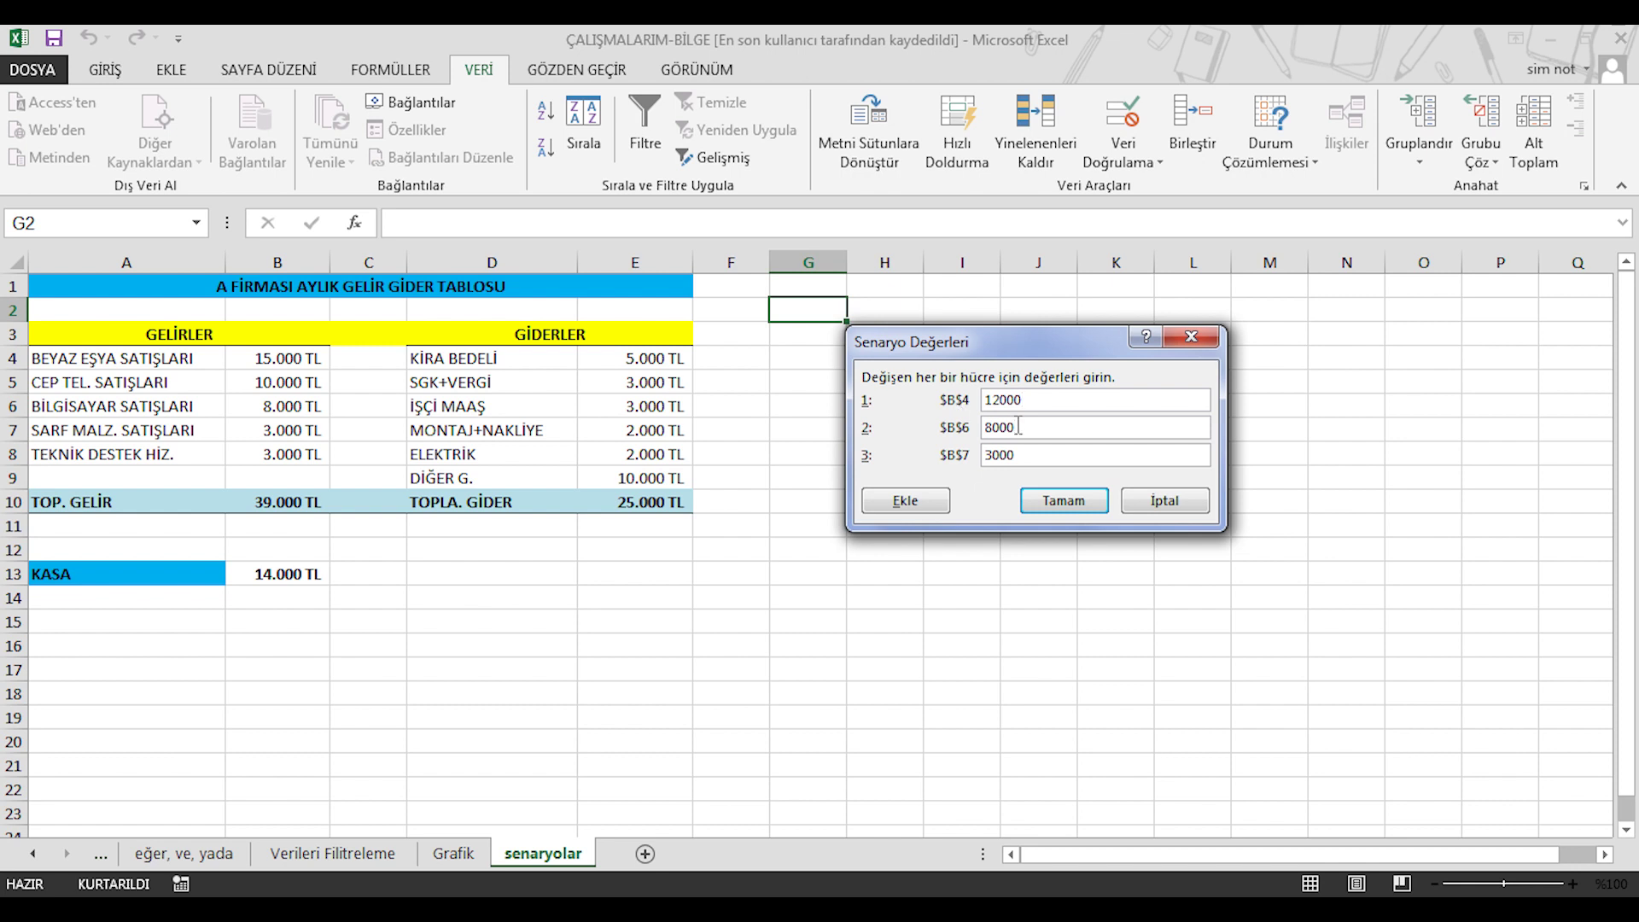
pyautogui.moveTo(1018, 425); pyautogui.dragTo(872, 433)
pyautogui.write('50')
pyautogui.moveTo(1024, 455); pyautogui.dragTo(932, 461)
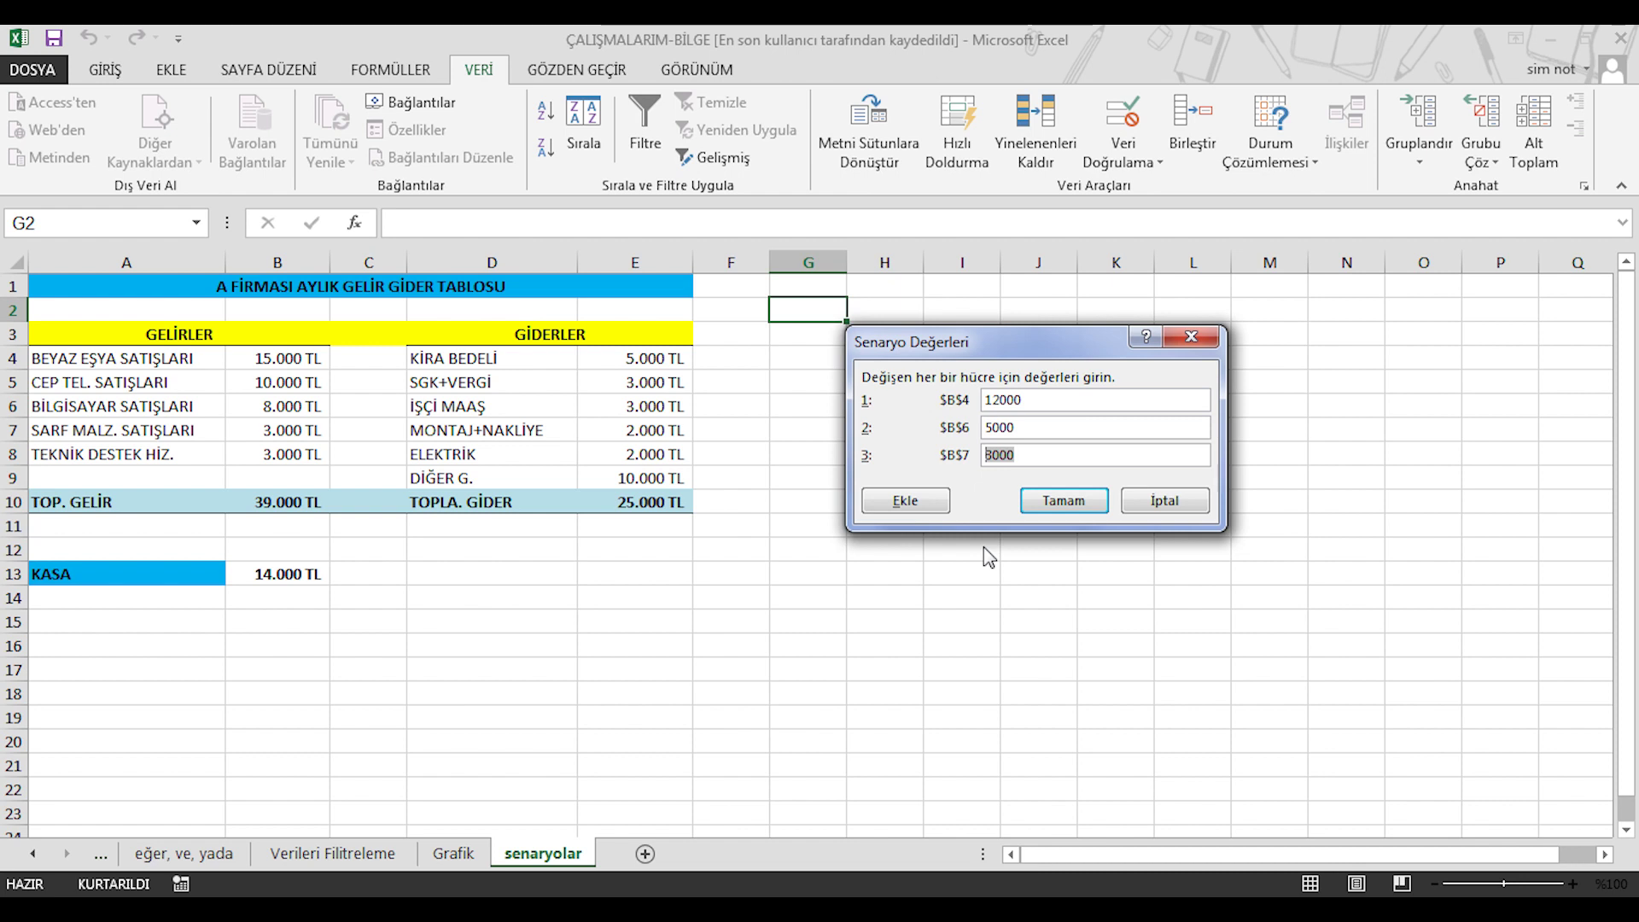
pyautogui.write('100')
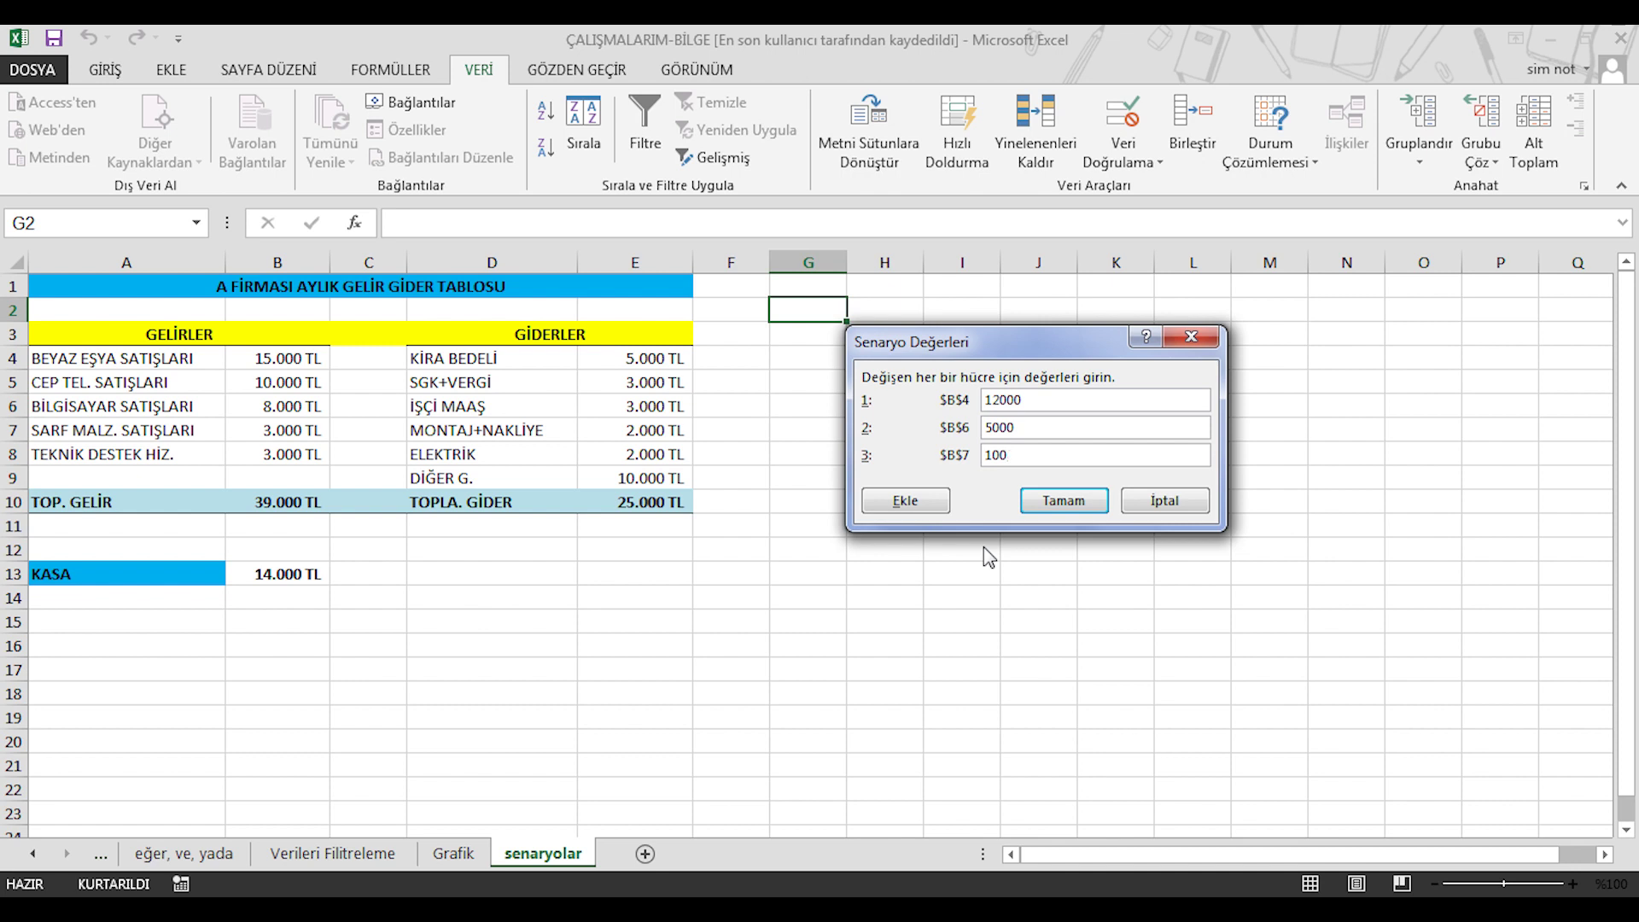
pyautogui.write('0')
pyautogui.click(943, 506)
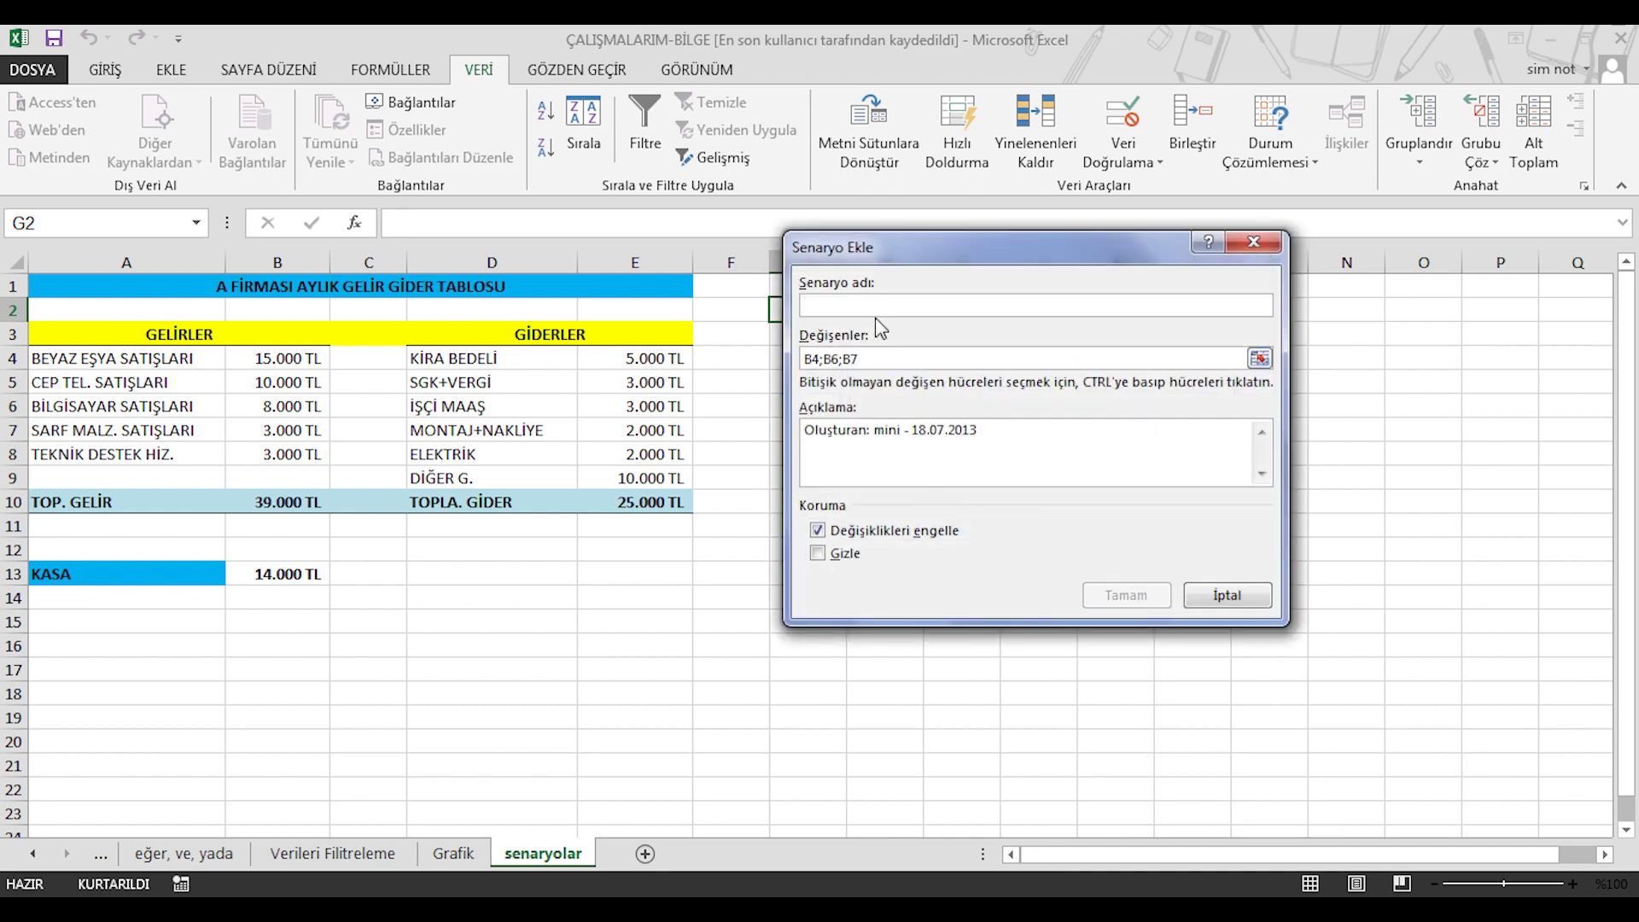
pyautogui.moveTo(936, 247); pyautogui.dragTo(1038, 250)
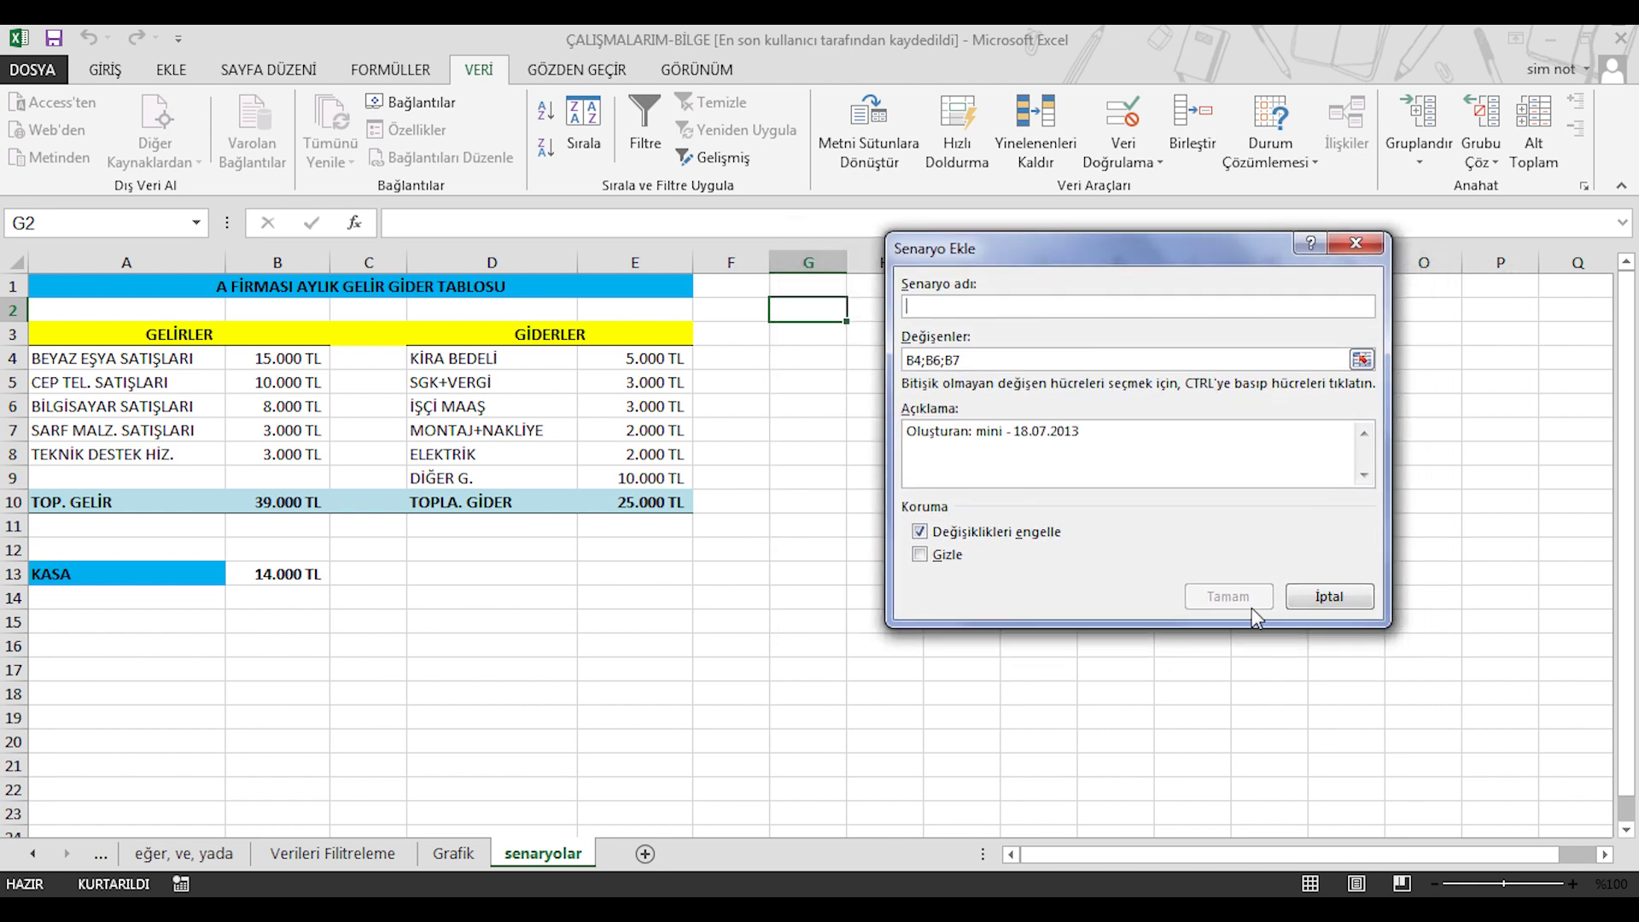
pyautogui.click(1328, 595)
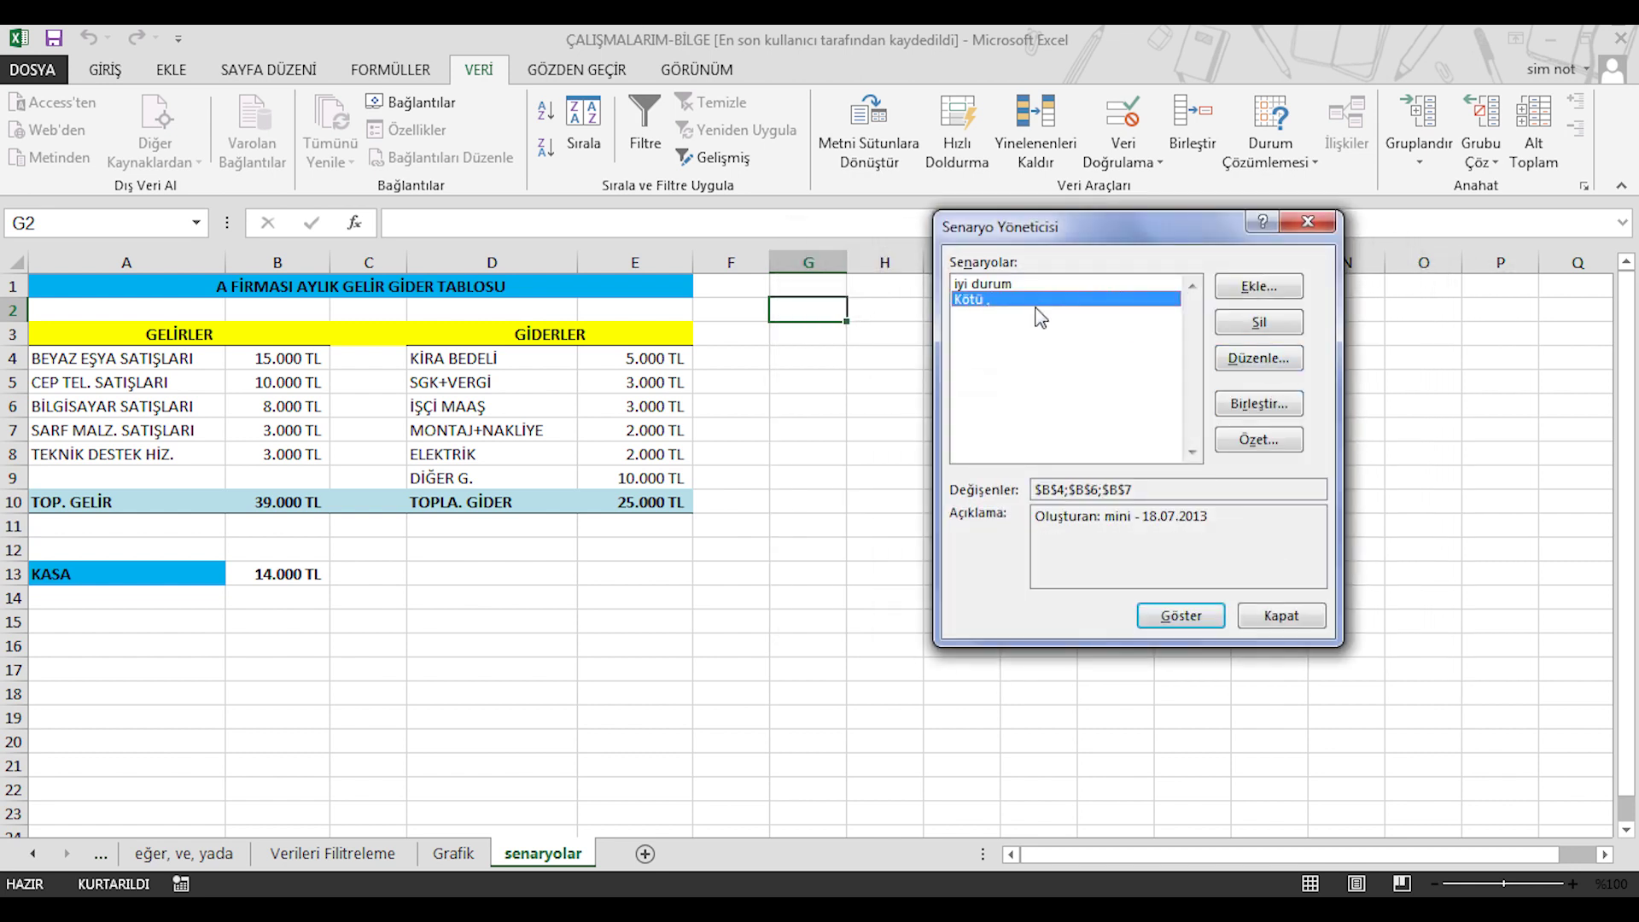
# Edit the Kötü scenario's name to Kötü Durum, keeping its 12000, 5000 and 1000 values
pyautogui.click(1258, 362)
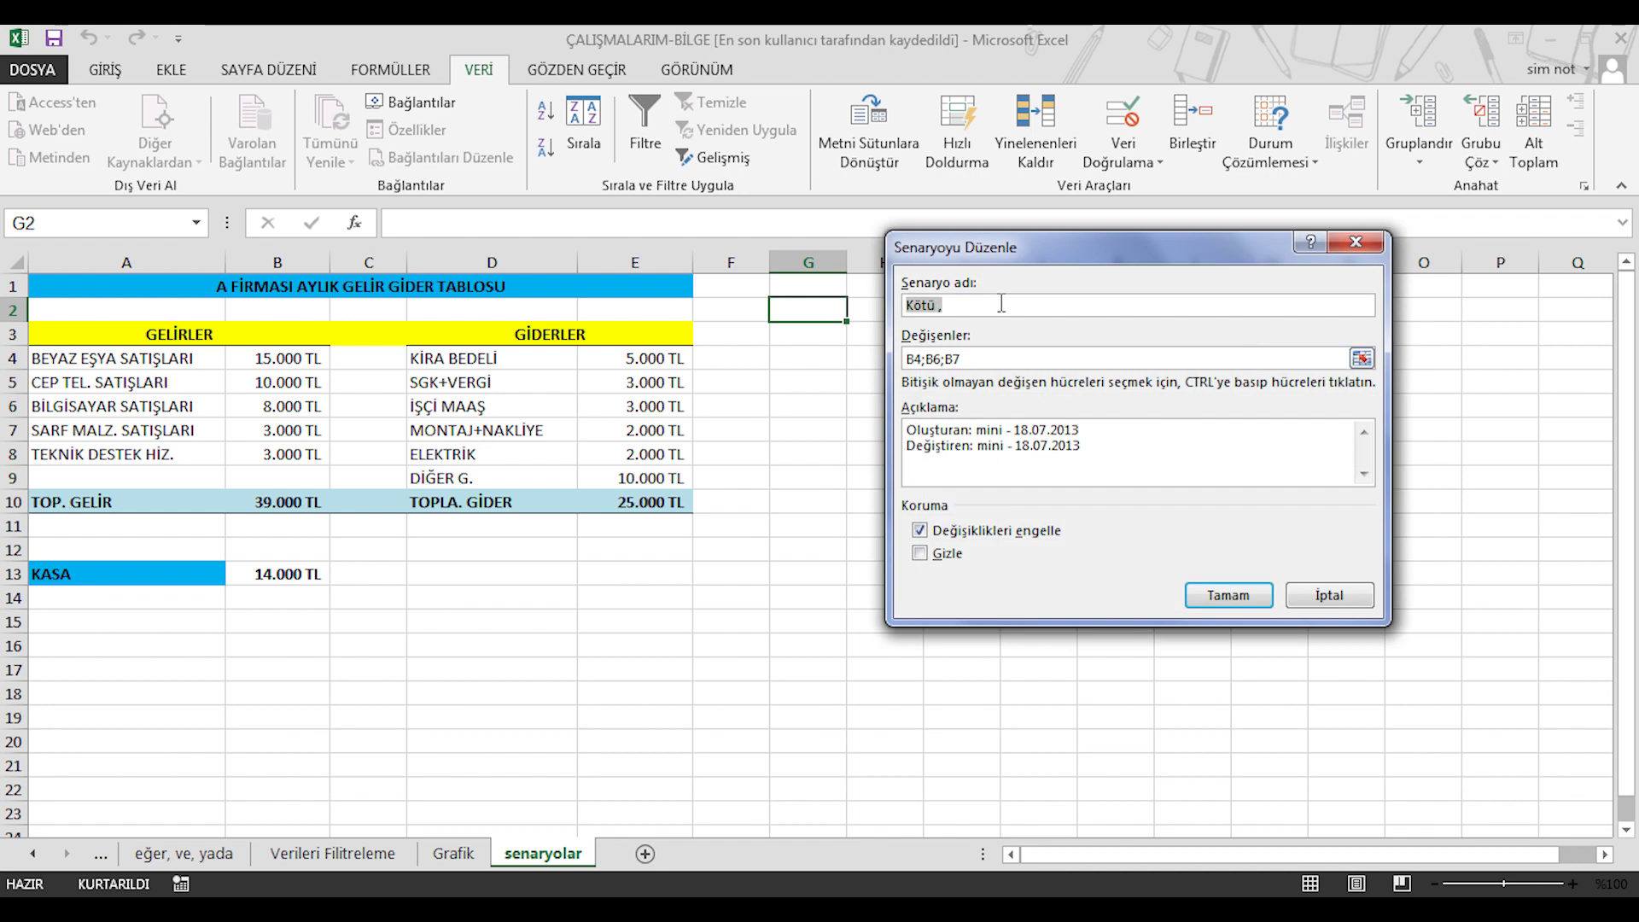
pyautogui.press('BackSpace')
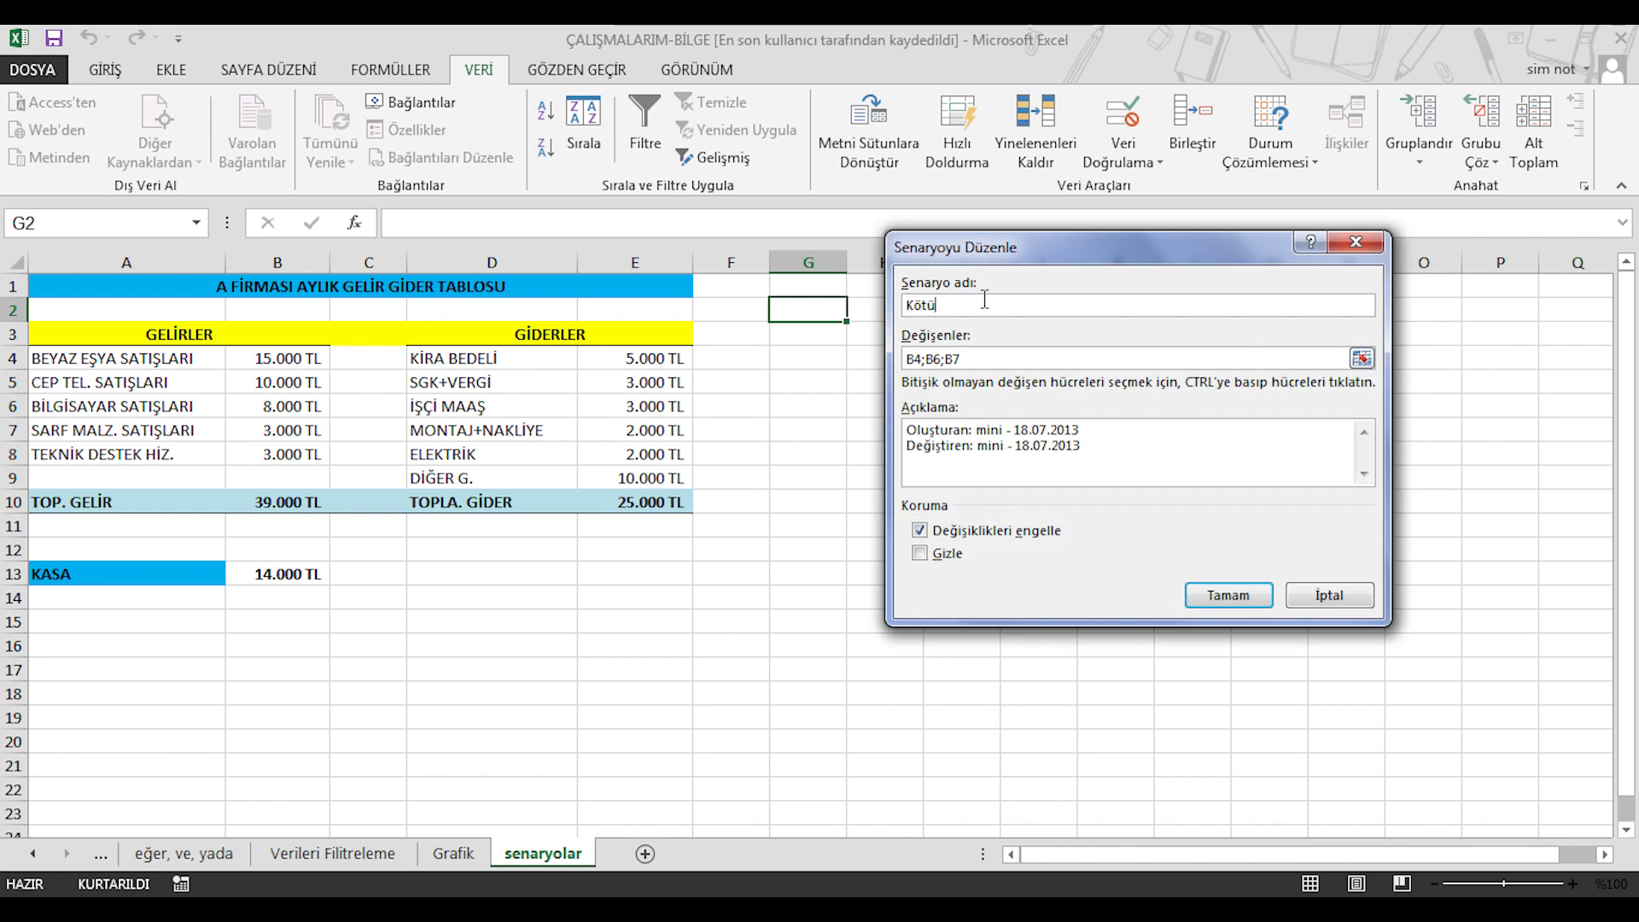
pyautogui.write('Durum')
pyautogui.click(1229, 595)
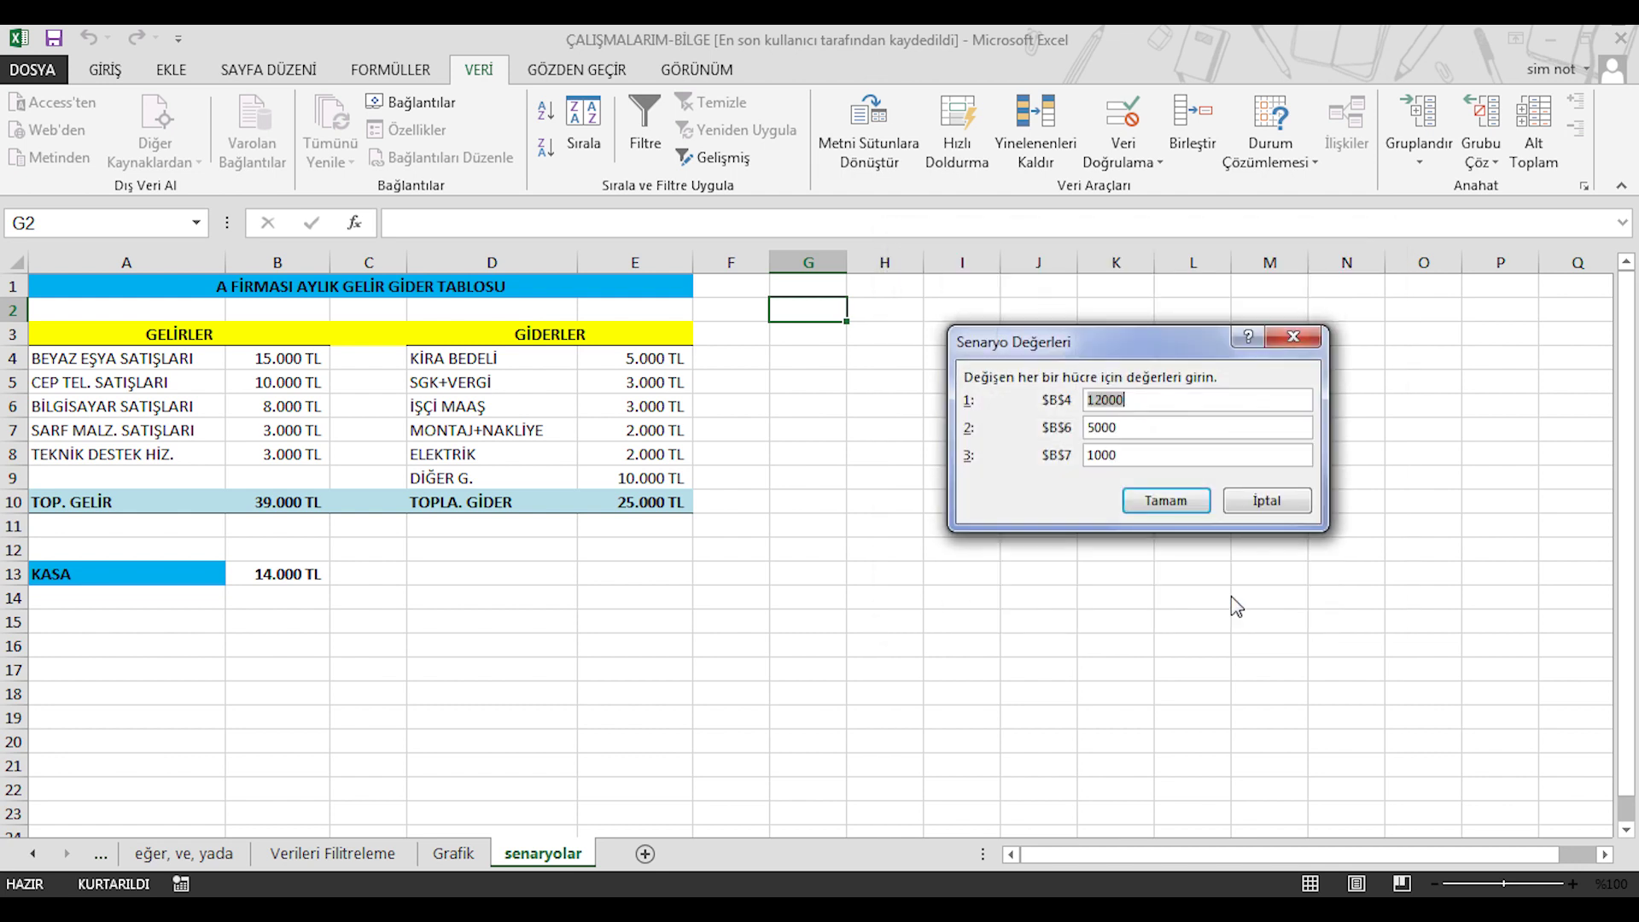
pyautogui.click(1170, 504)
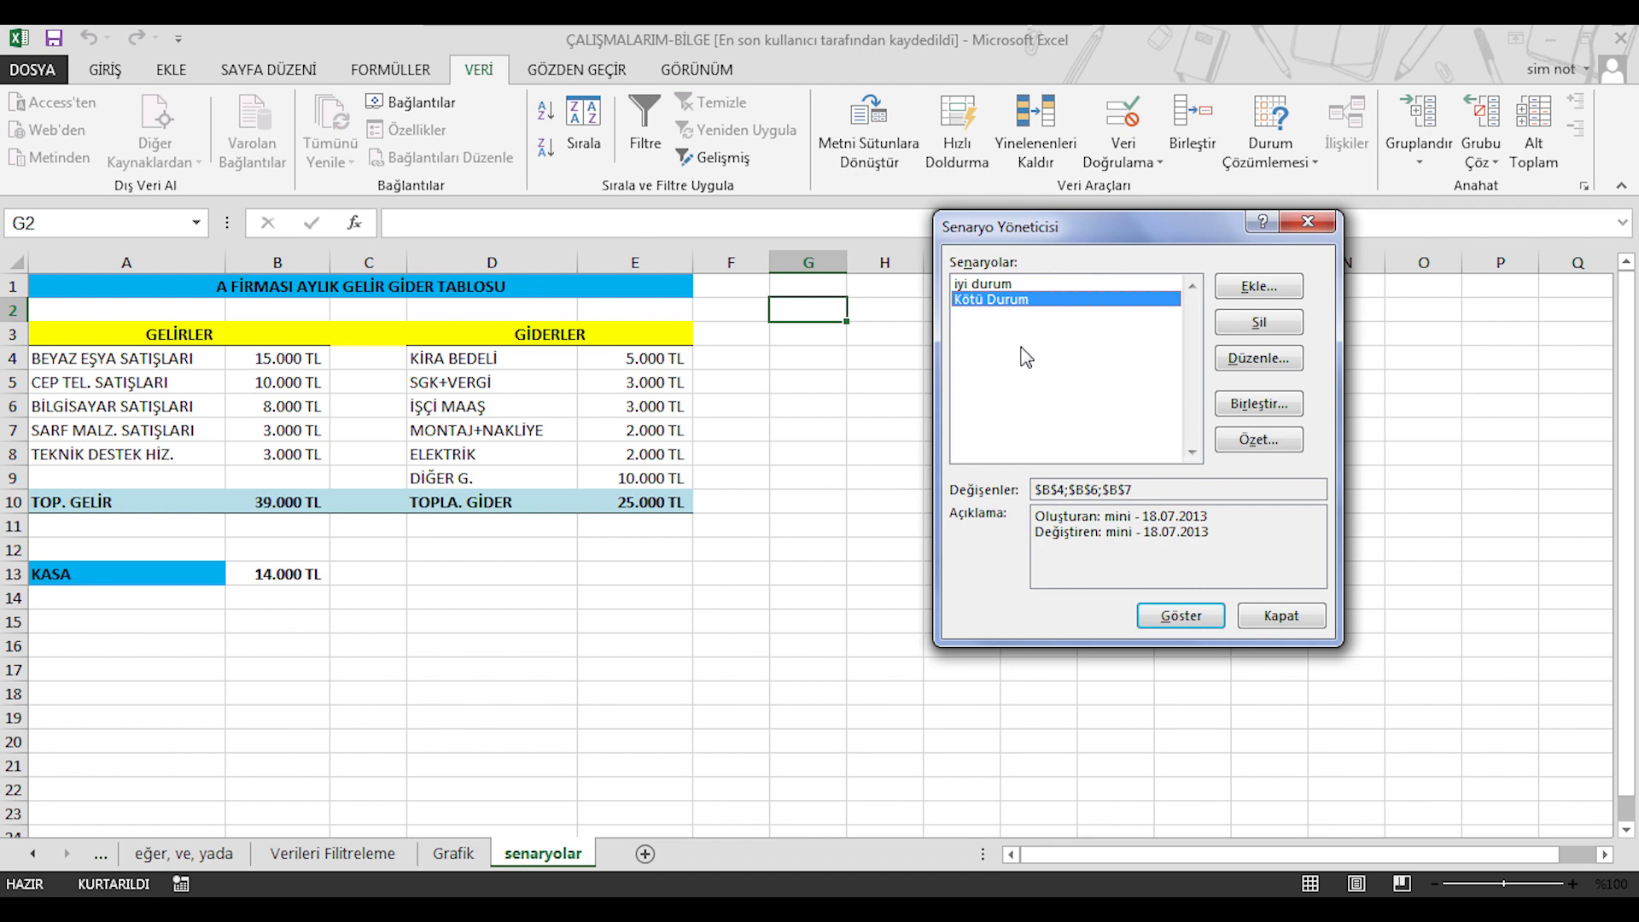
# Show the iyi durum values, then the Kötü Durum values, on the sheet to compare totals
pyautogui.click(1063, 284)
pyautogui.click(1060, 300)
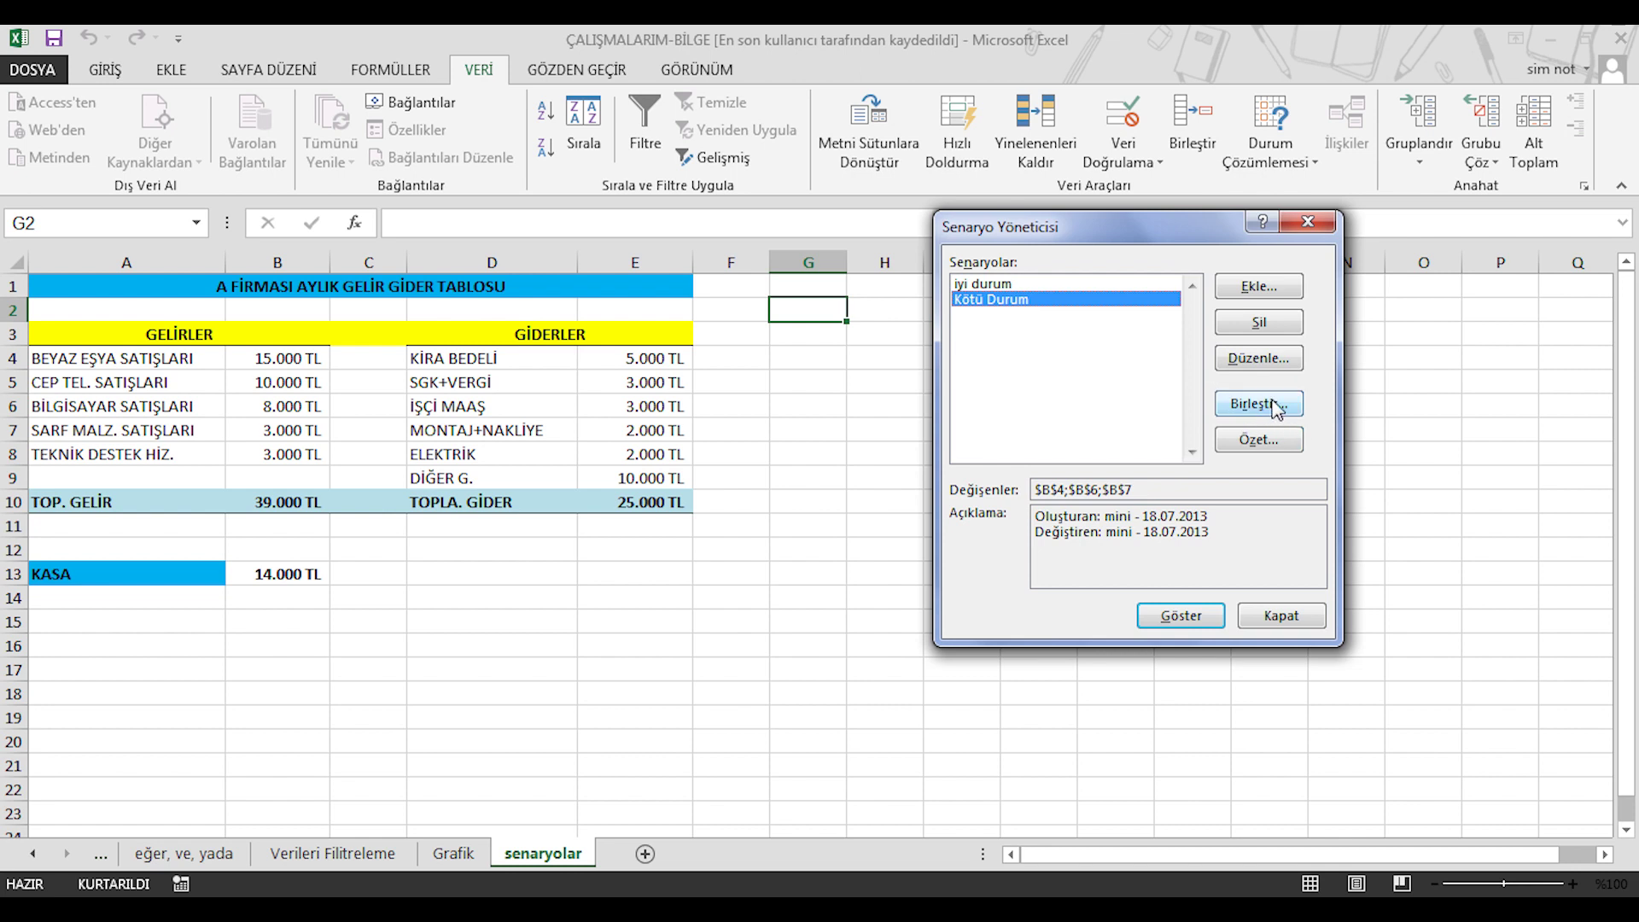
pyautogui.click(986, 285)
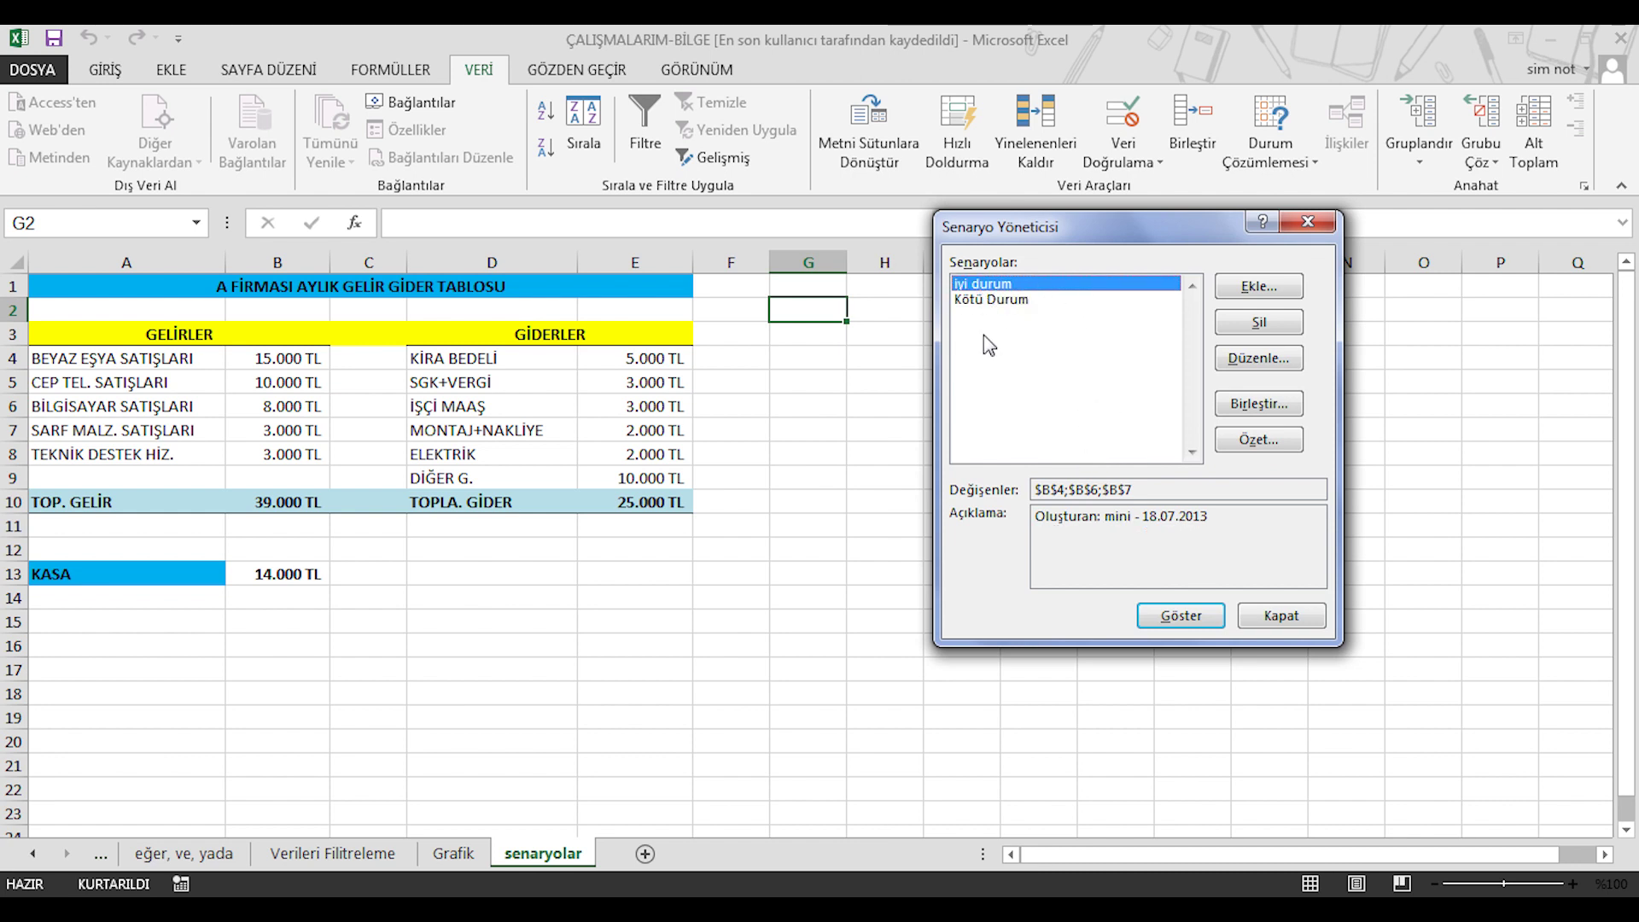
pyautogui.click(1187, 616)
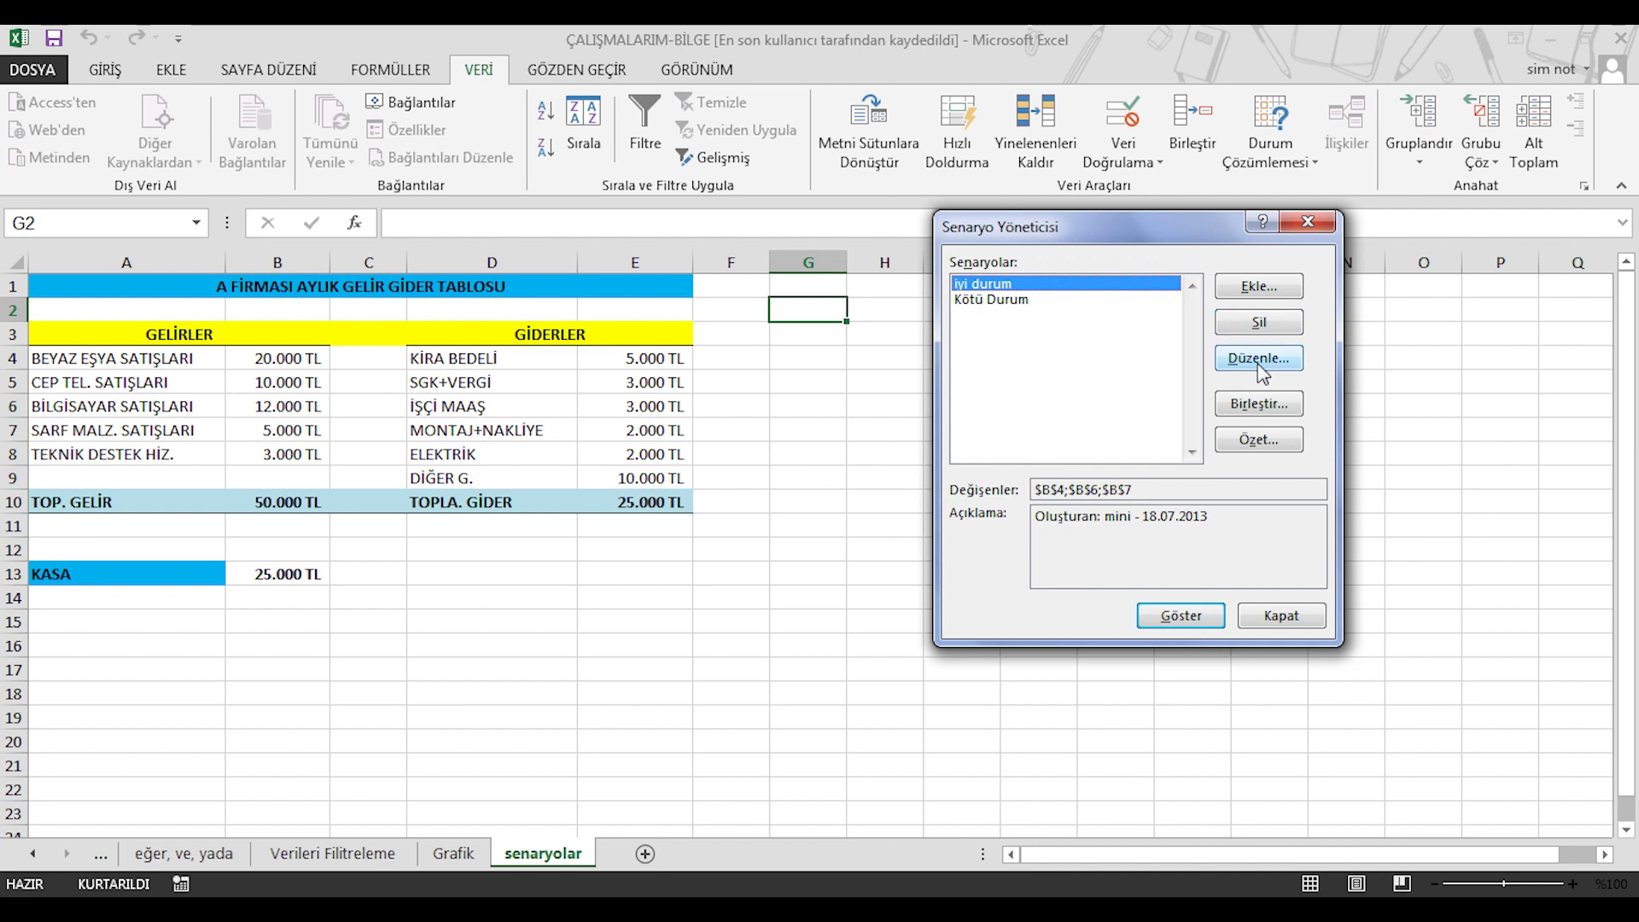
pyautogui.click(1045, 299)
pyautogui.click(1196, 621)
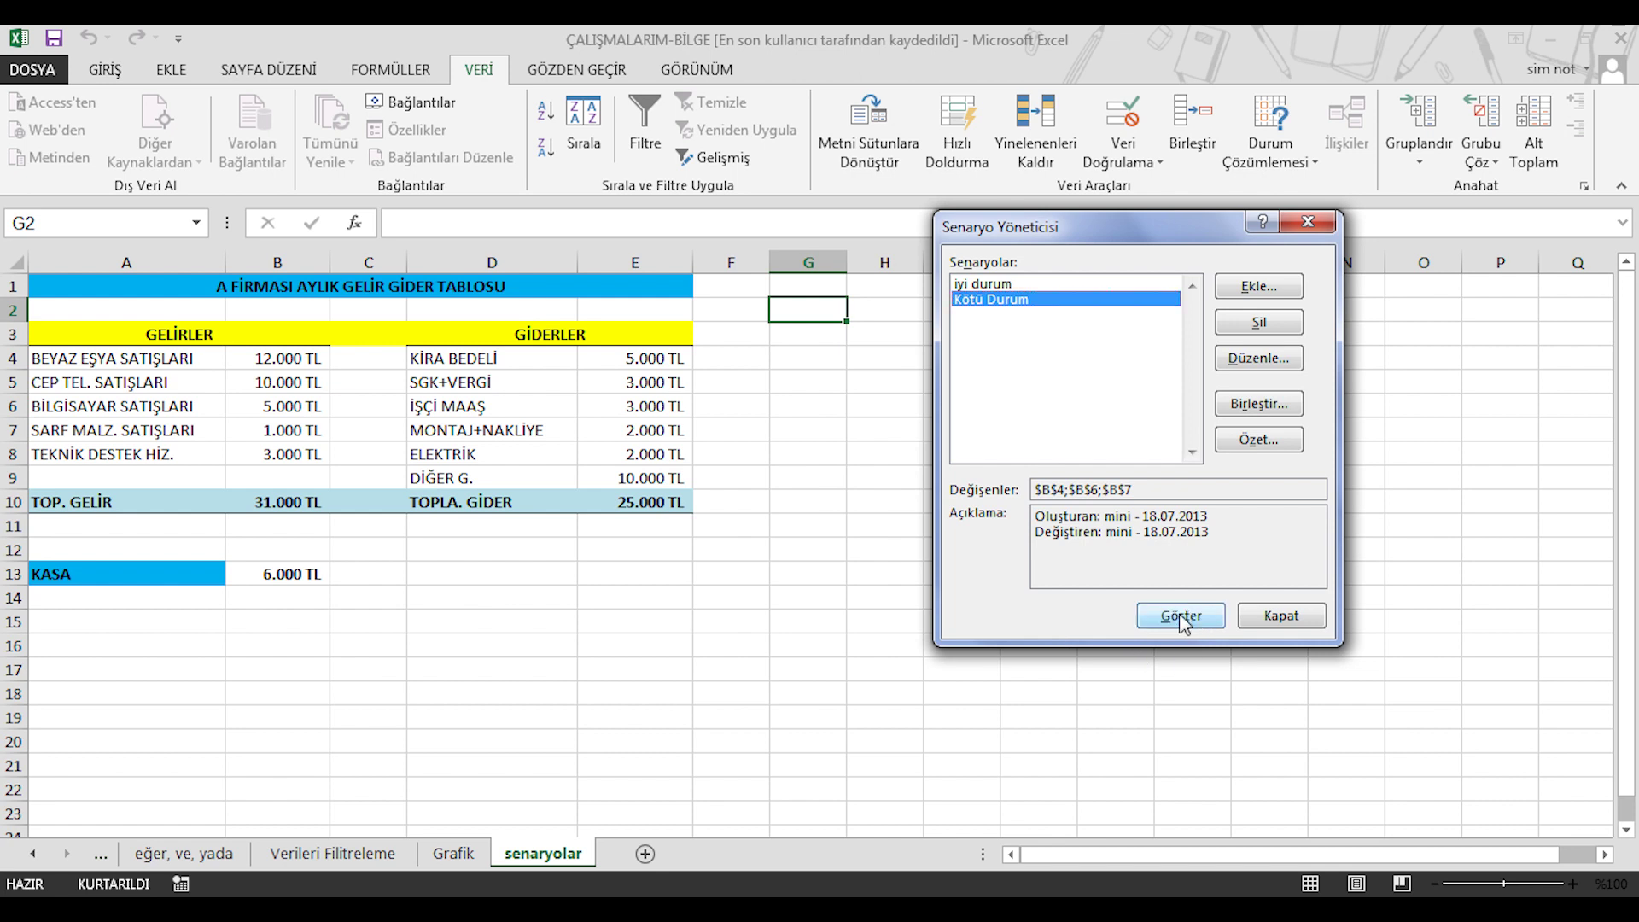
# Show iyi durum and Kötü Durum once more, then start a scenario summary for B13
pyautogui.click(1137, 285)
pyautogui.click(1180, 616)
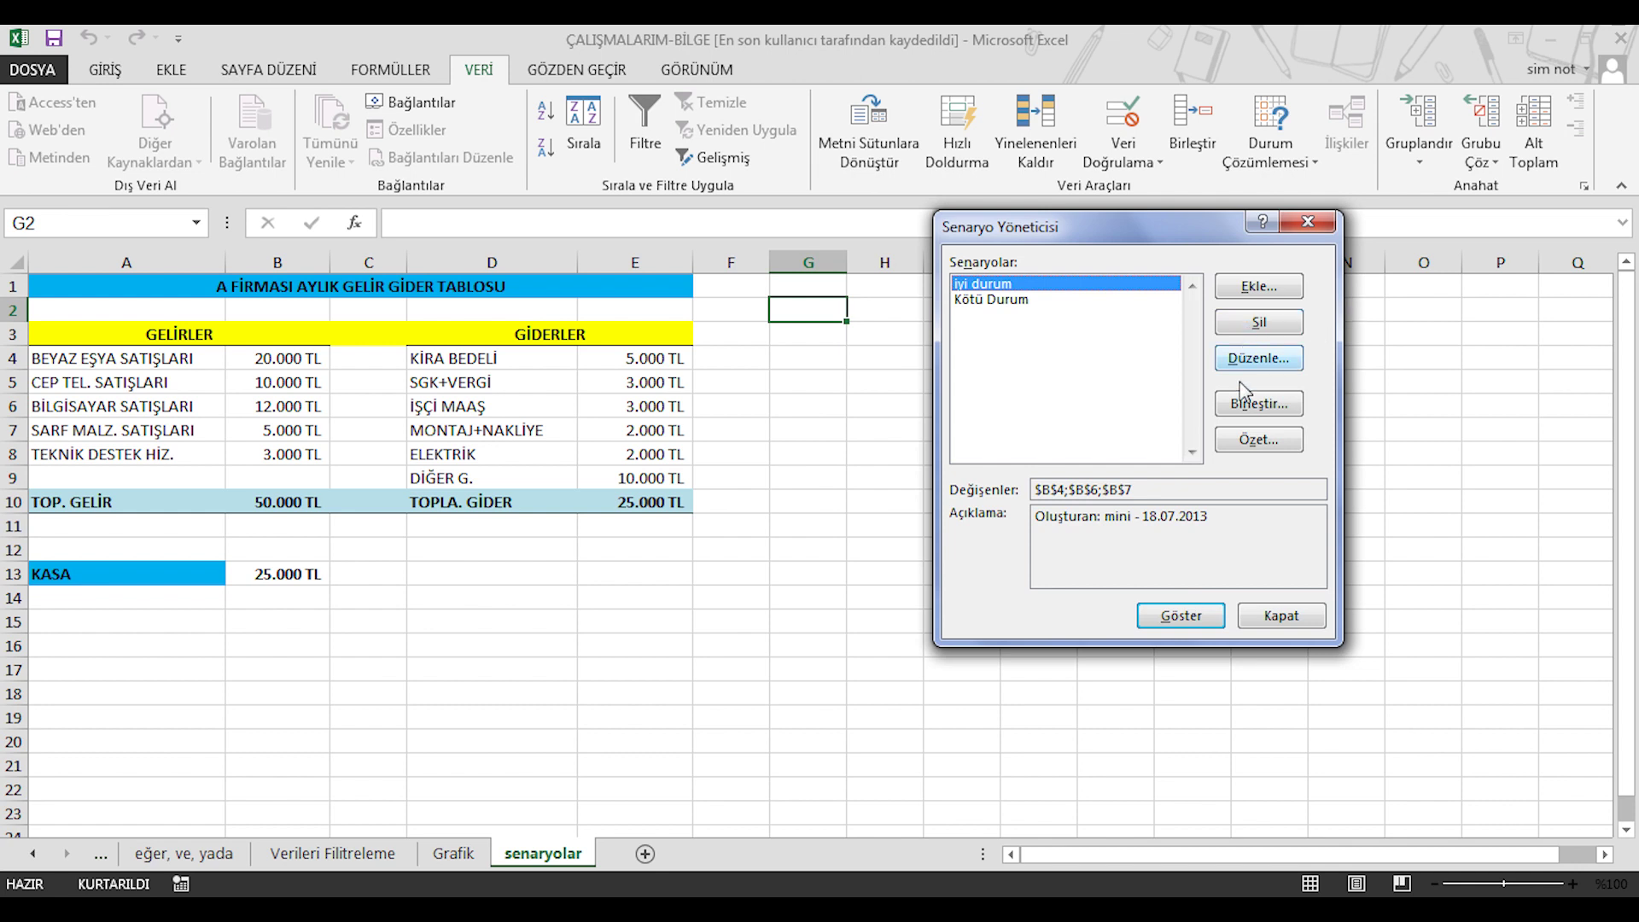
pyautogui.click(1017, 300)
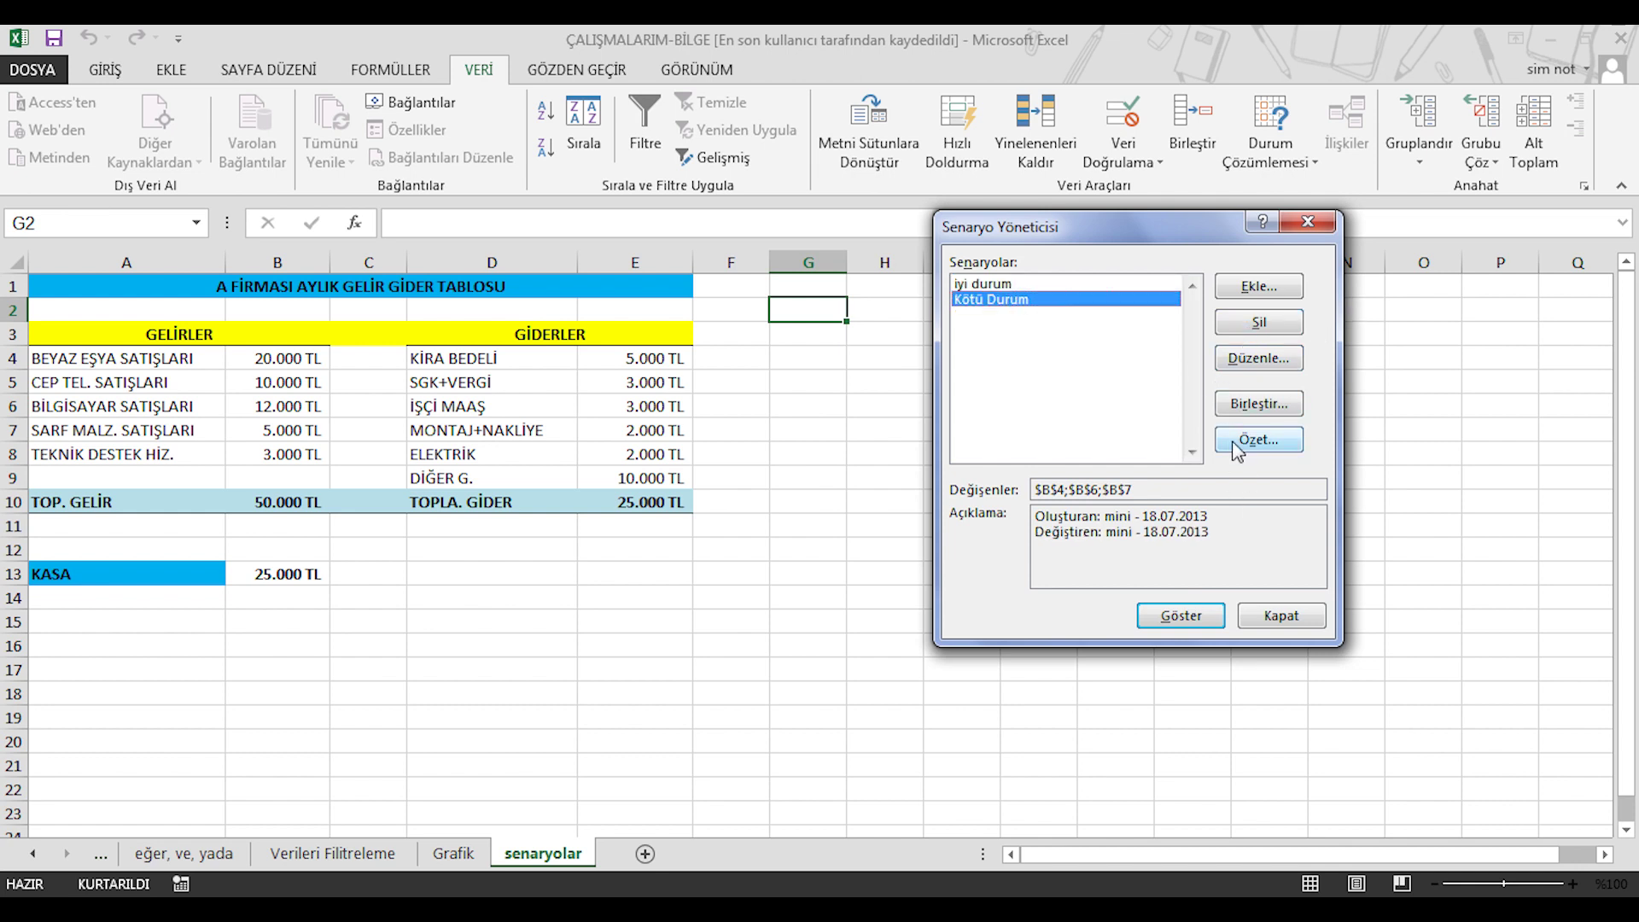
pyautogui.click(1194, 620)
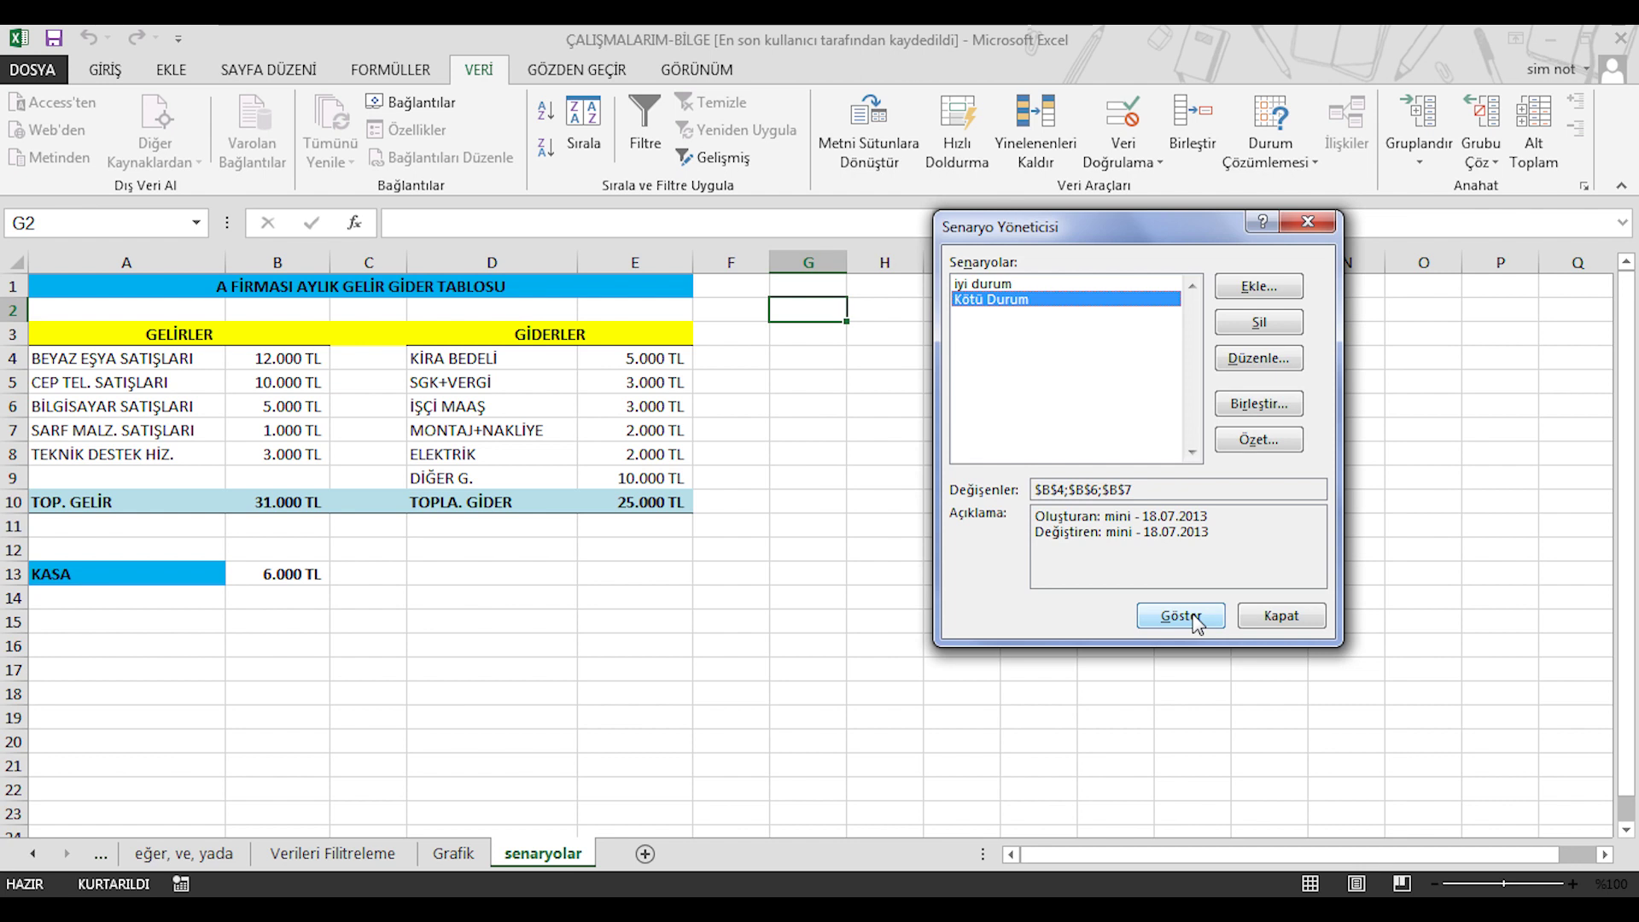
pyautogui.click(1259, 440)
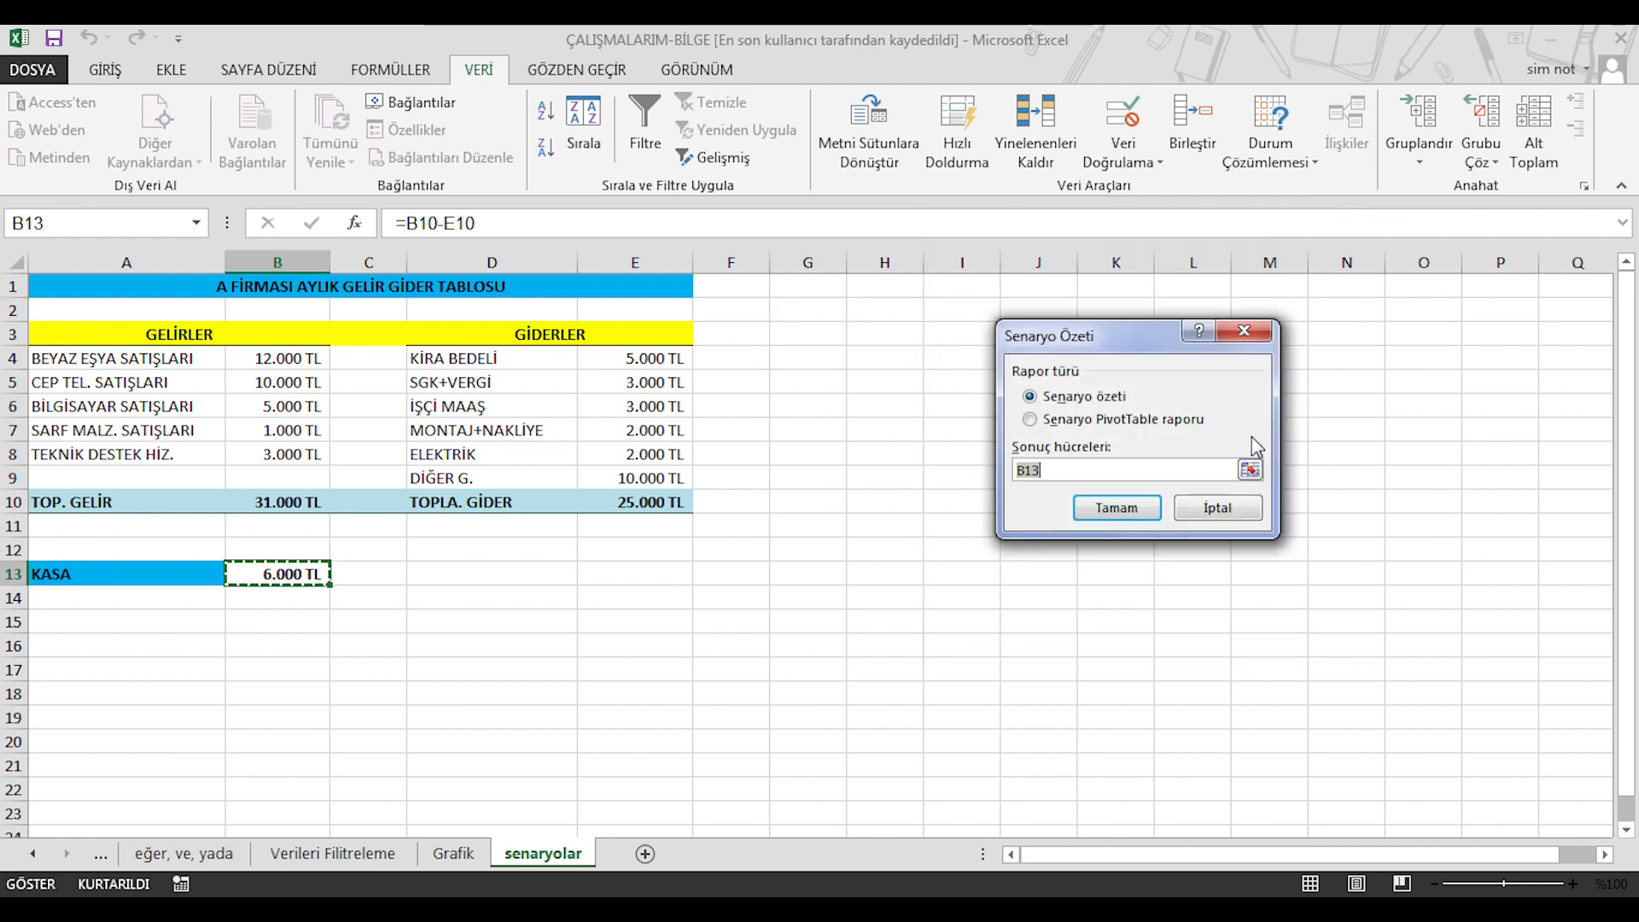